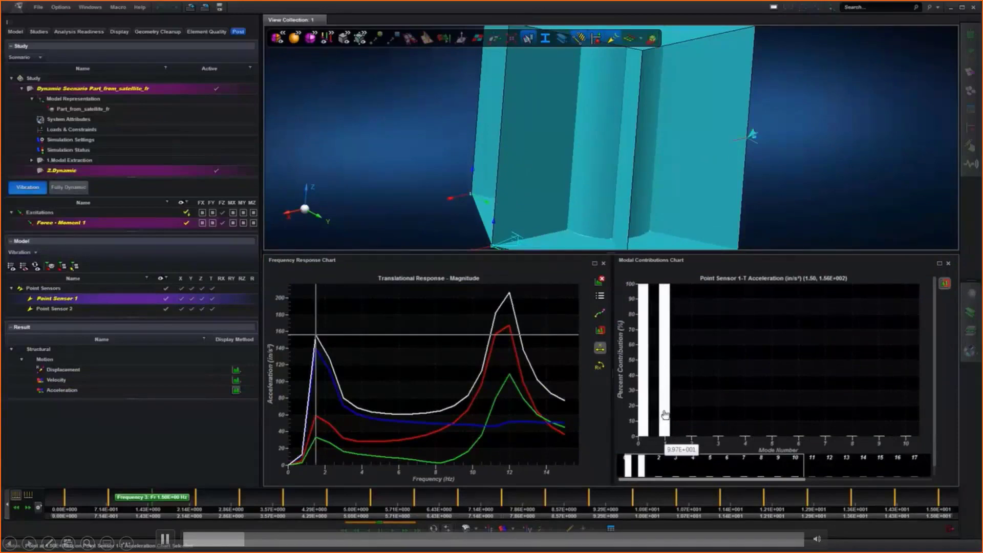
Display the mode 1 shape from the 1.5 Hz modal contributions chart, fit the model in view and animate it
{"action": "left_click", "coordinate": [665, 415]}
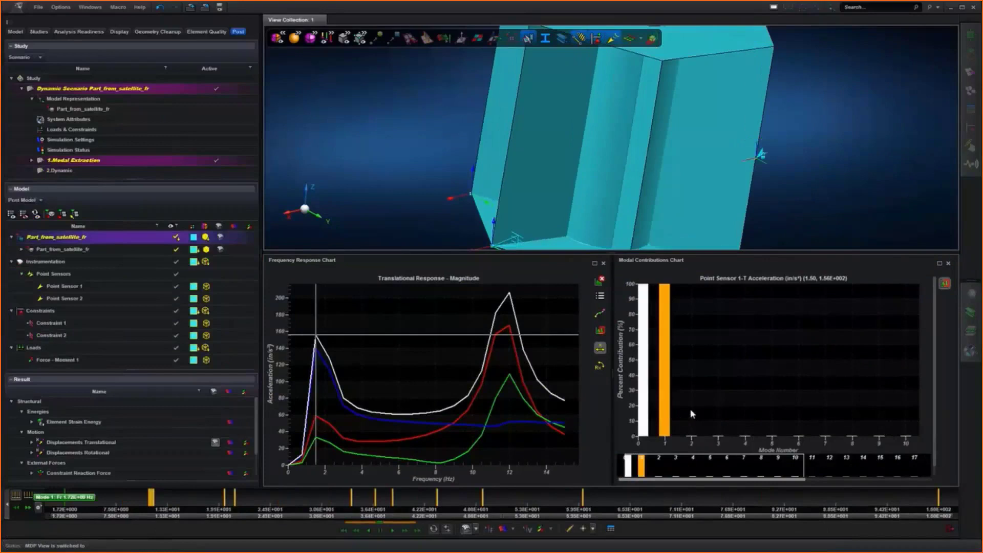
{"action": "key", "text": "f"}
{"action": "left_click", "coordinate": [392, 530]}
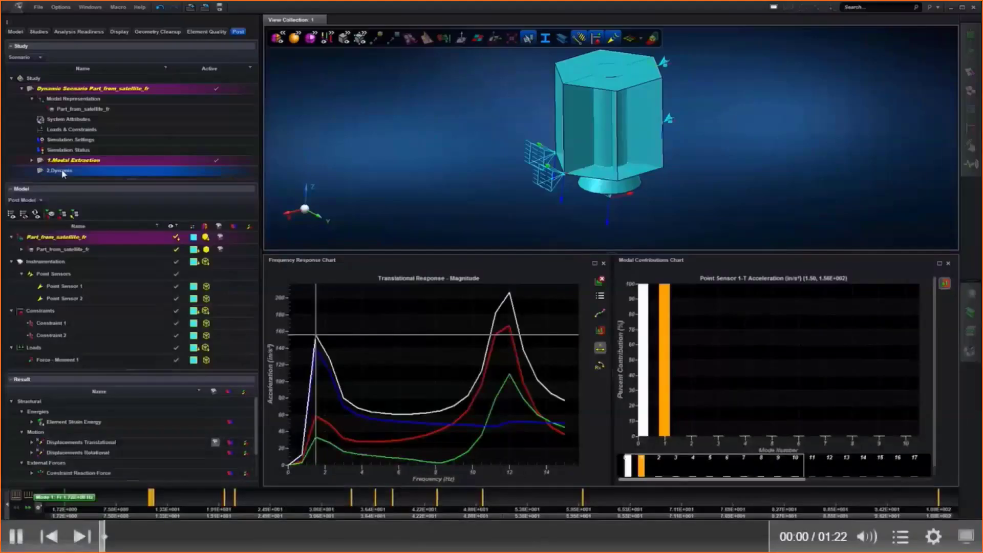
Return to the 2.Dynamic results and plot Point Sensor 1's modal contributions at the 12 Hz acceleration peak
{"action": "double_click", "coordinate": [62, 171]}
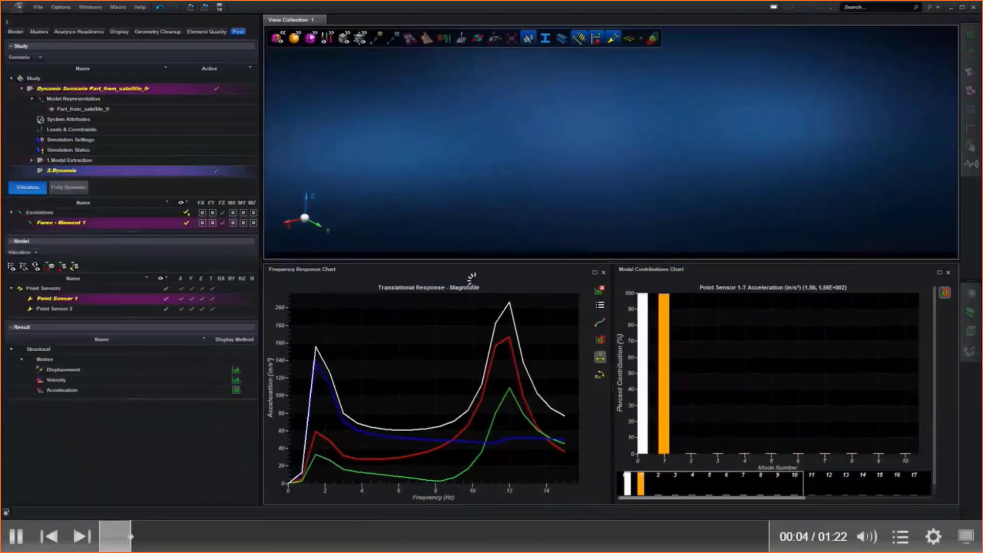
{"action": "left_click", "coordinate": [510, 294]}
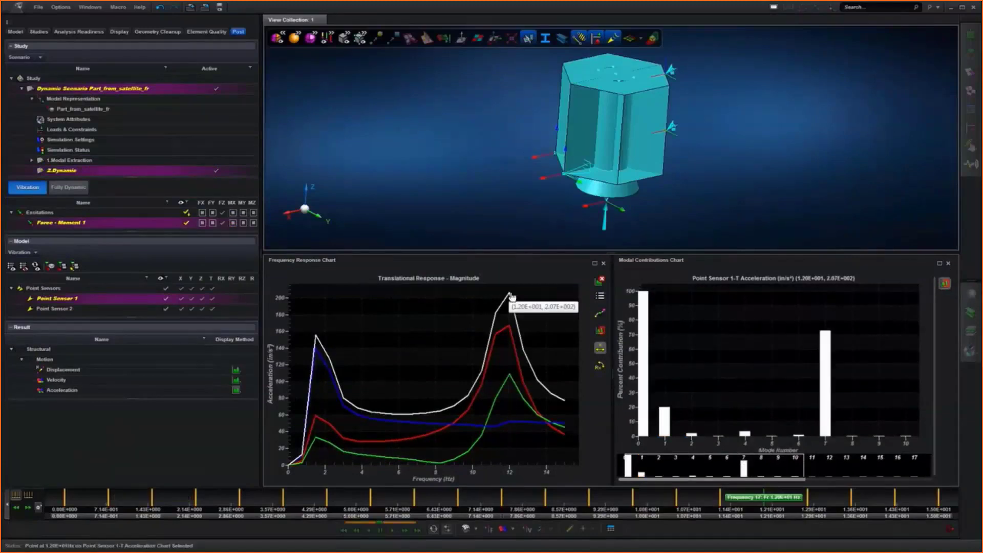
{"action": "mouse_move", "coordinate": [826, 374]}
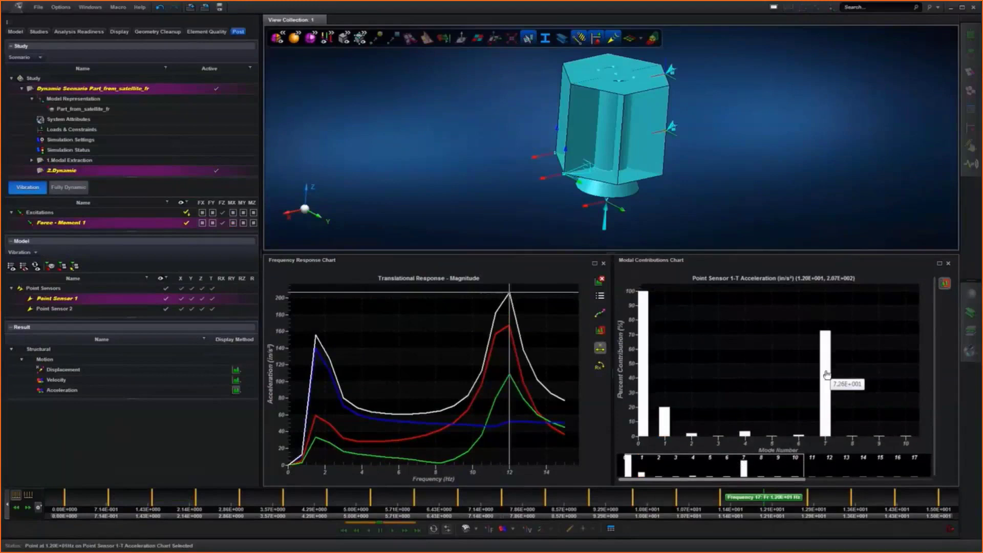
Show the modes configuration table for the 1.5 Hz peak, exclude mode 1 and calculate the trial frequency response
{"action": "left_click", "coordinate": [613, 529]}
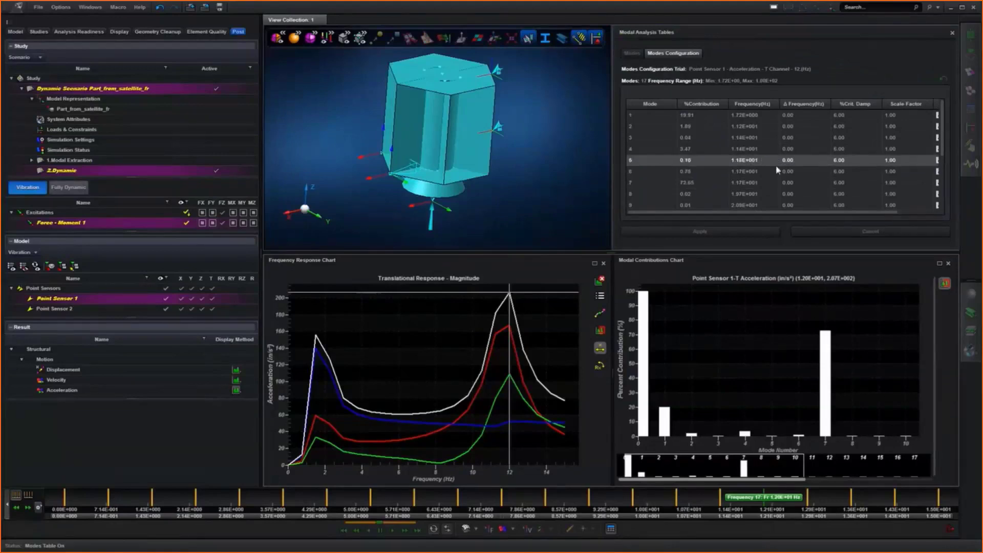
{"action": "left_click", "coordinate": [316, 338]}
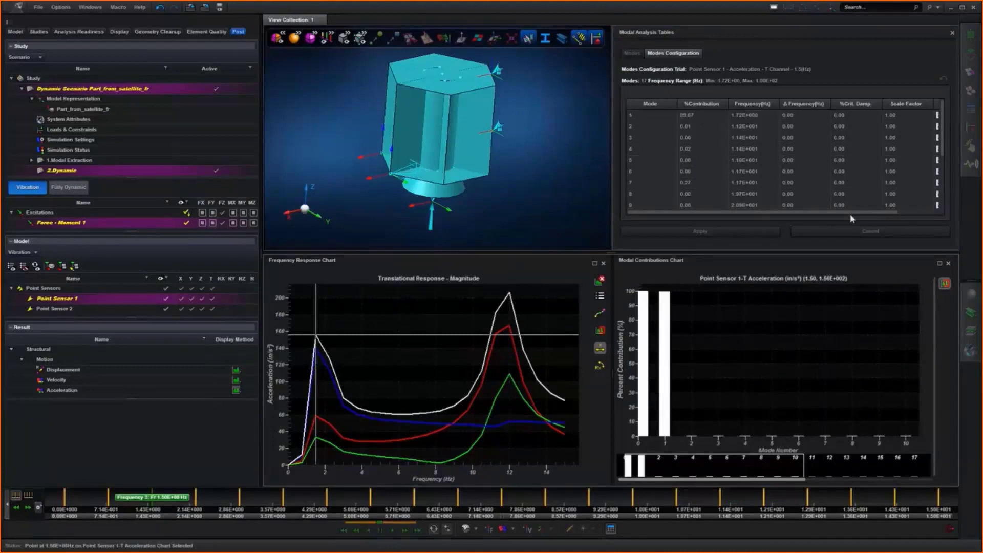
{"action": "left_click_drag", "start_coordinate": [844, 212], "coordinate": [872, 211]}
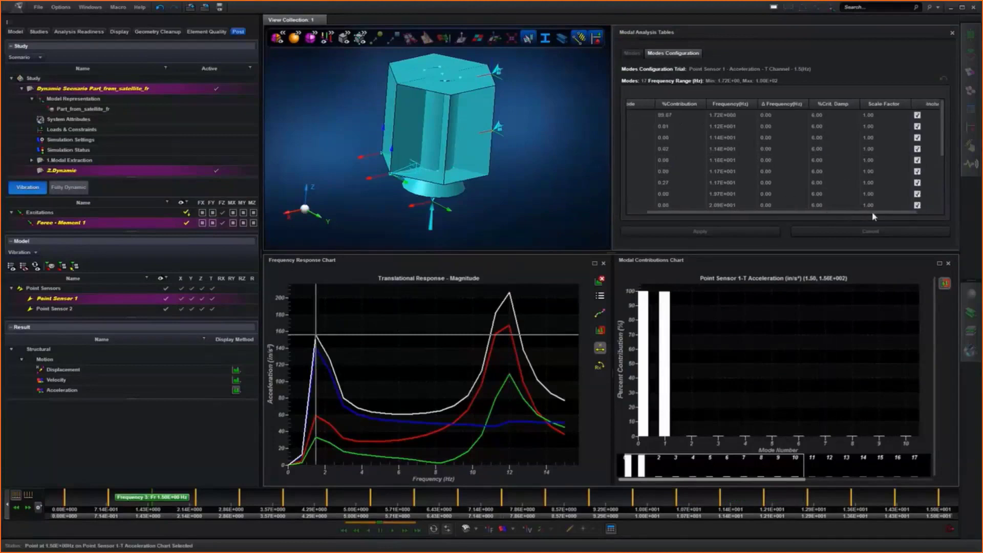
{"action": "left_click", "coordinate": [907, 115]}
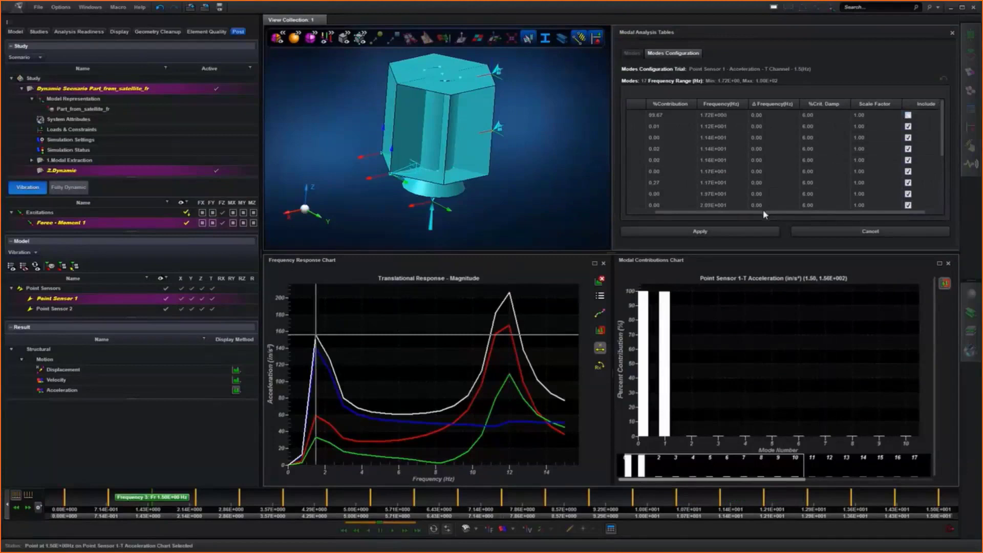
{"action": "left_click", "coordinate": [726, 231]}
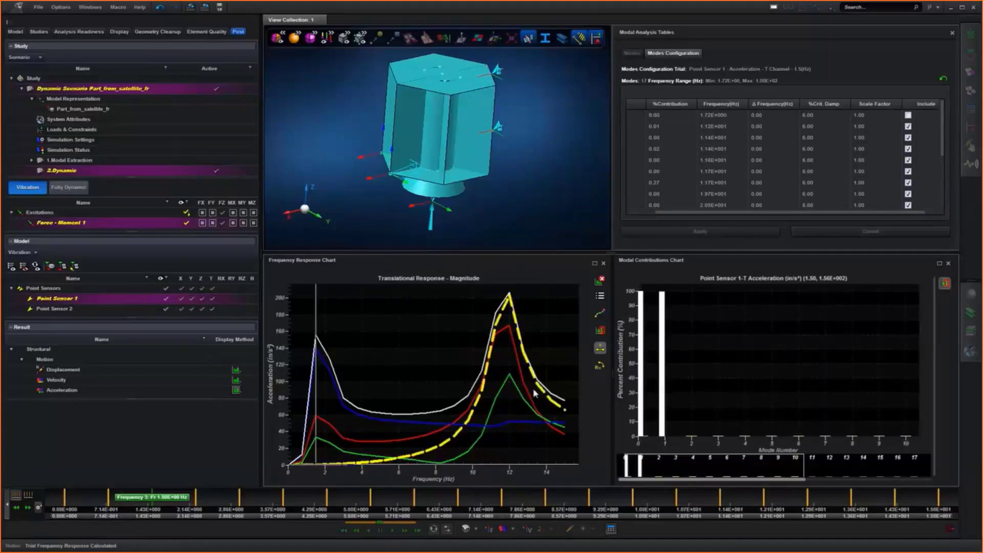
{"action": "left_click", "coordinate": [510, 298]}
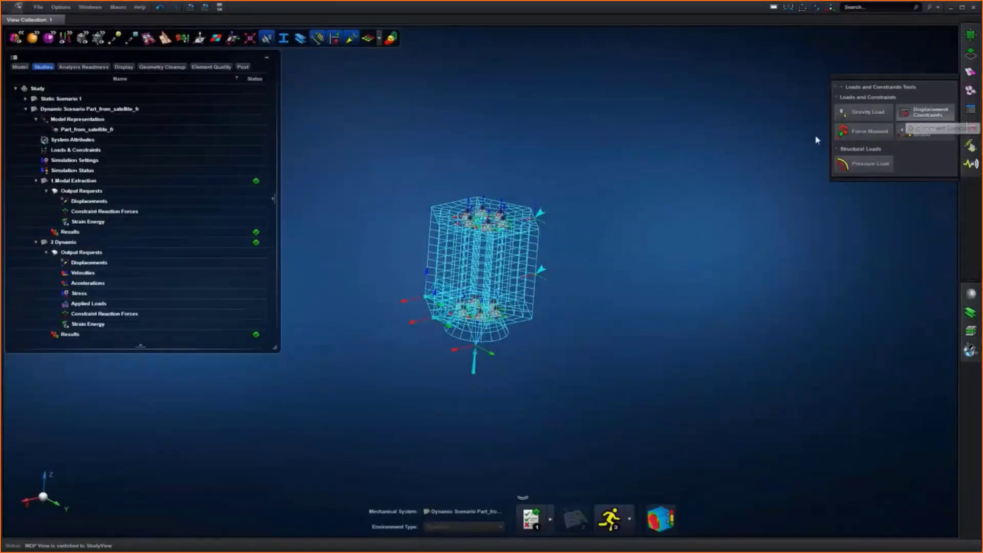
Add a clamped displacement constraint at the satellite body's upper corner and activate it in the dynamic scenario's loads and constraints
{"action": "left_click", "coordinate": [924, 113]}
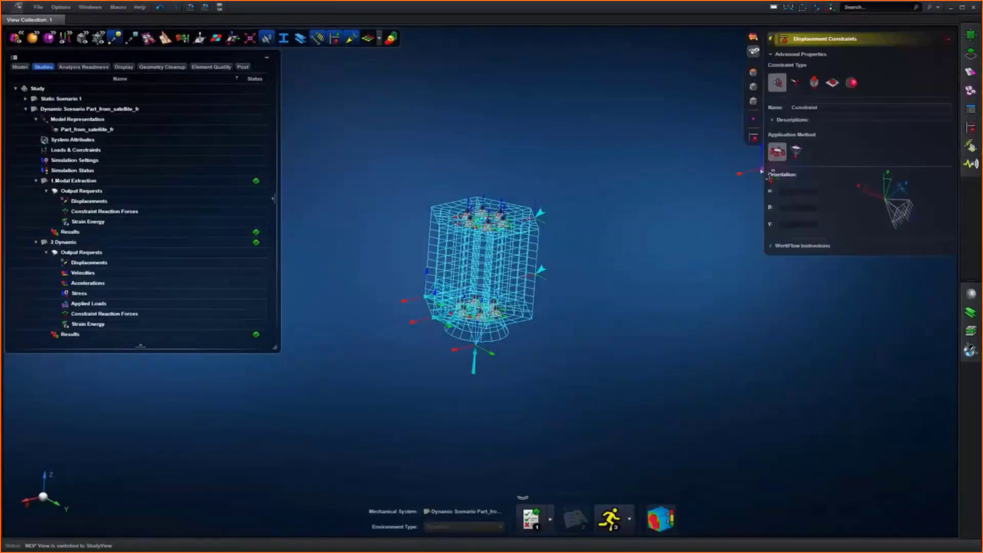
{"action": "left_click", "coordinate": [430, 206]}
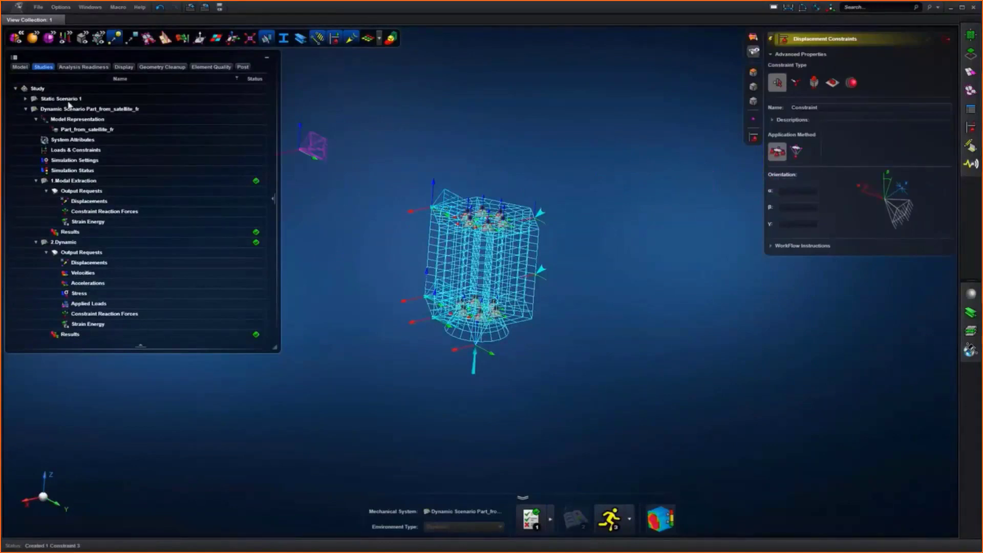
{"action": "left_click", "coordinate": [69, 150]}
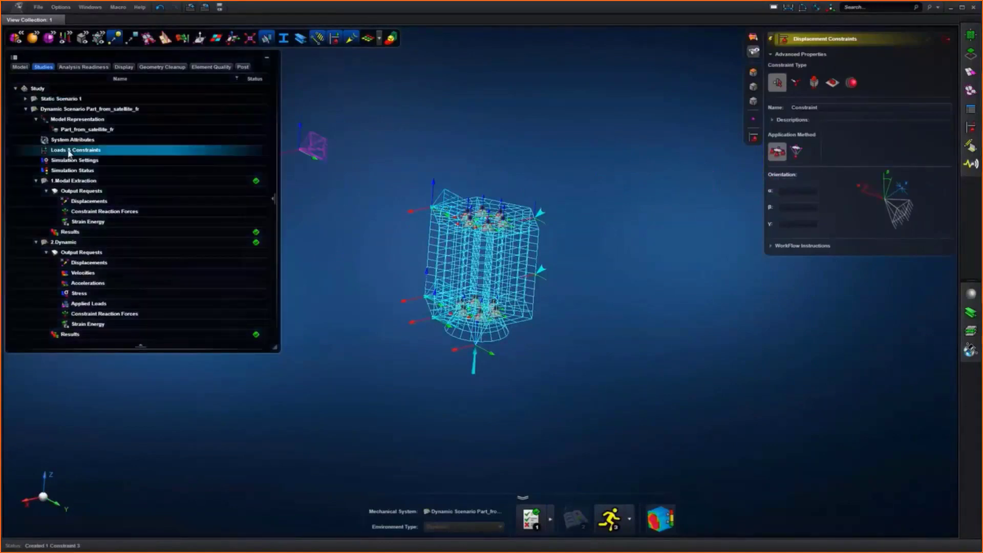
{"action": "double_click", "coordinate": [69, 150]}
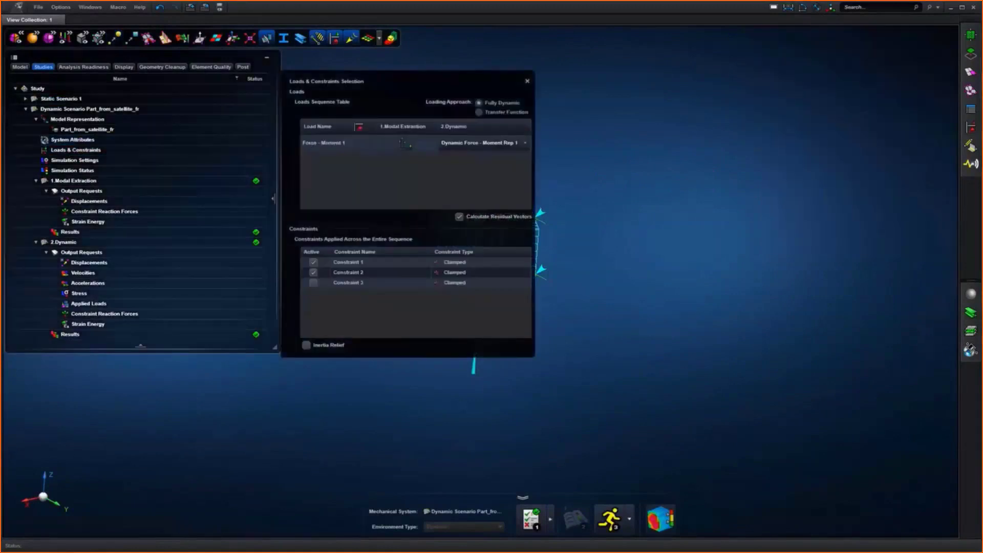
{"action": "left_click", "coordinate": [313, 282]}
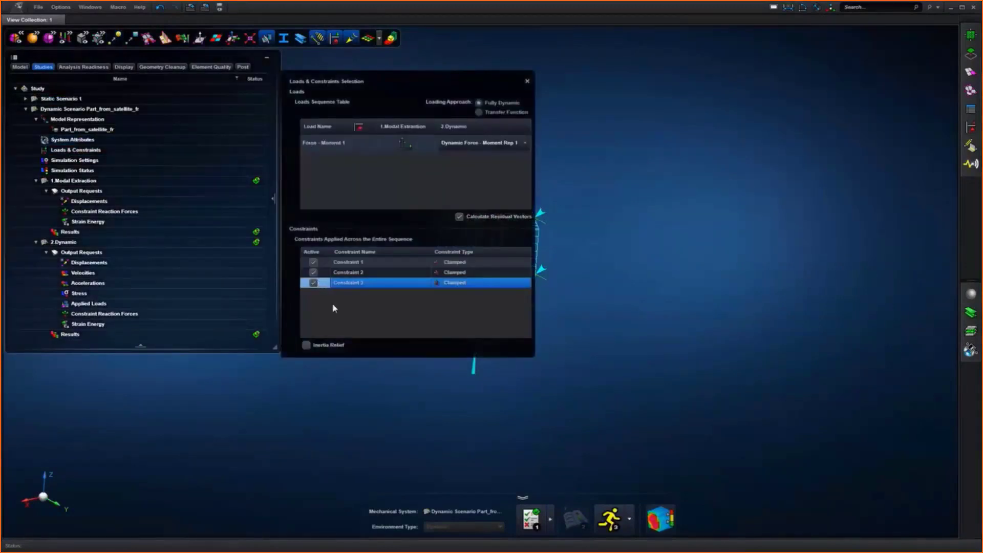
{"action": "left_click", "coordinate": [527, 80]}
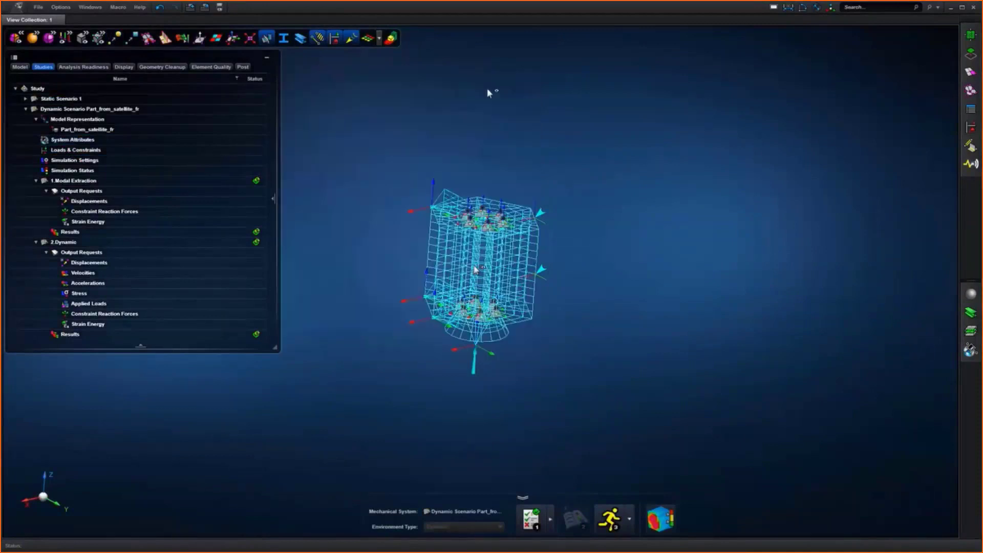
Rerun the dynamic scenario and plot Point Sensor 1's vibration acceleration response with the modal contributions at the 12 Hz peak
{"action": "left_click", "coordinate": [611, 520]}
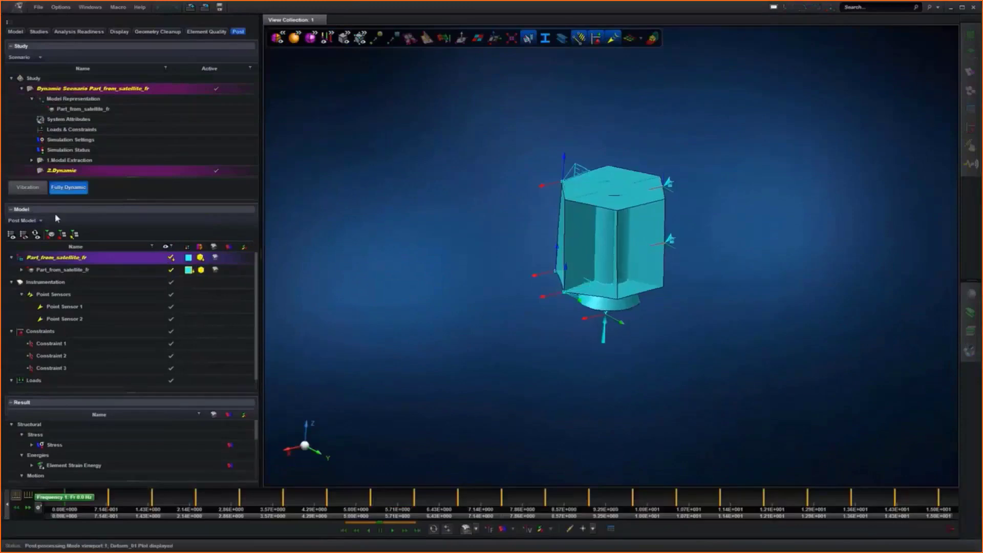
{"action": "left_click", "coordinate": [35, 189]}
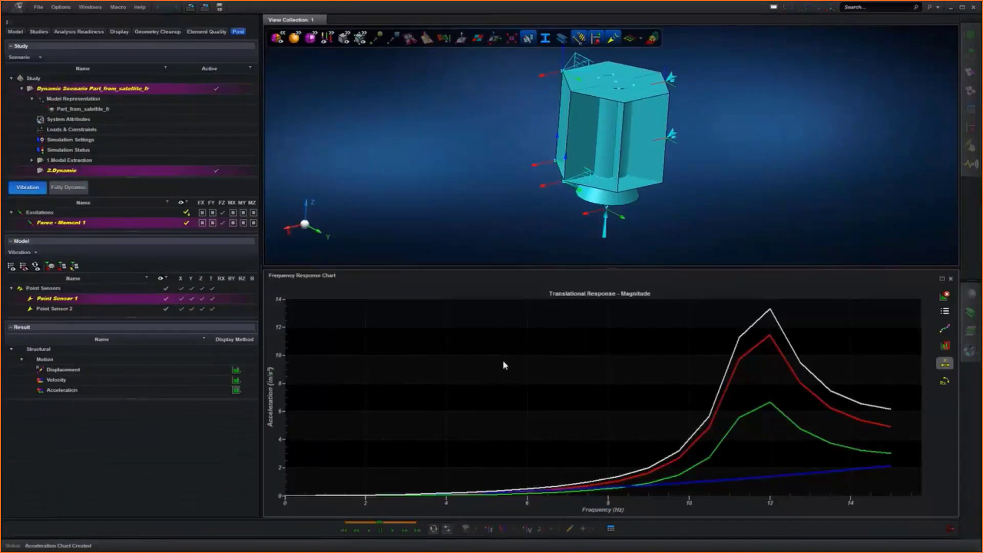
{"action": "left_click", "coordinate": [770, 310]}
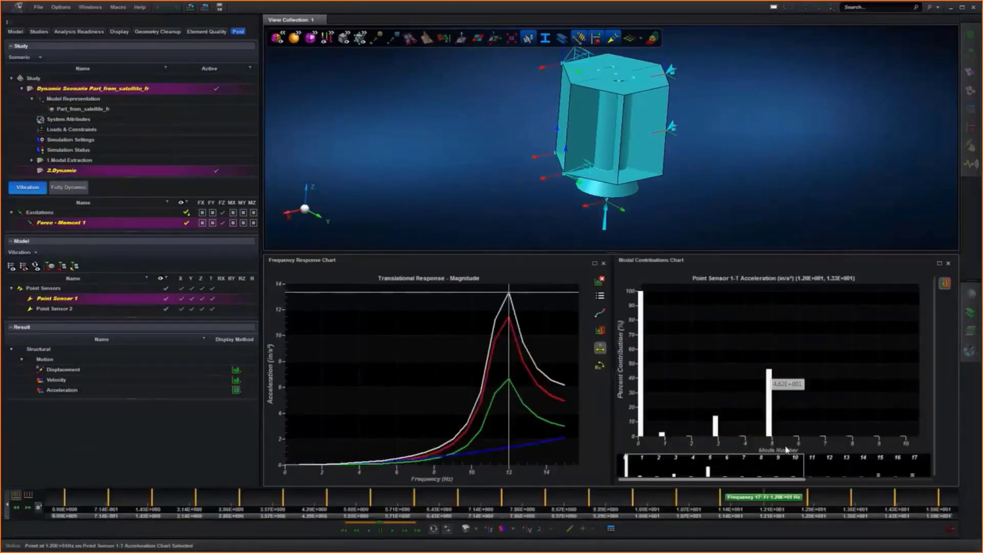
{"action": "mouse_move", "coordinate": [769, 421]}
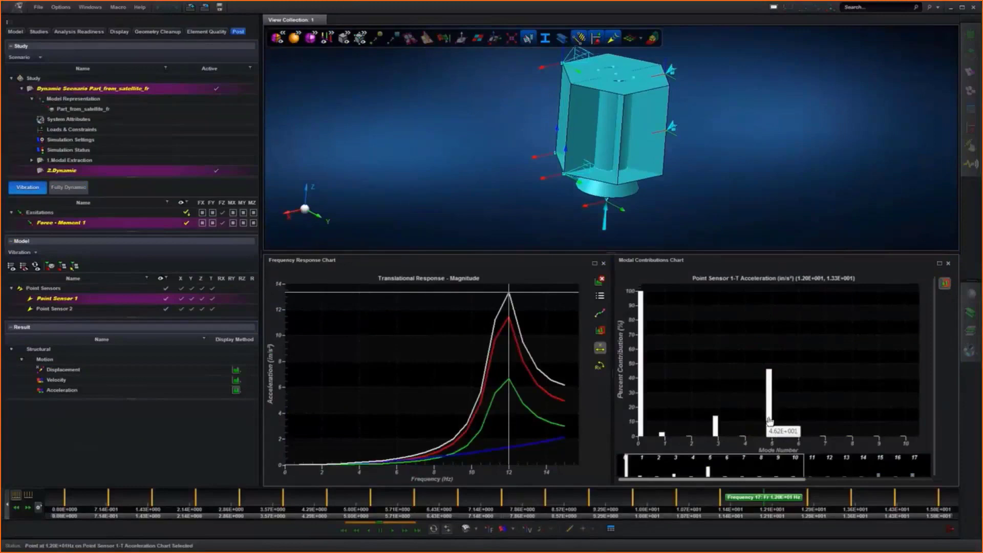
Display the mode 5 shape from the modal contributions chart, animate it and stop the playback
{"action": "left_click", "coordinate": [770, 421]}
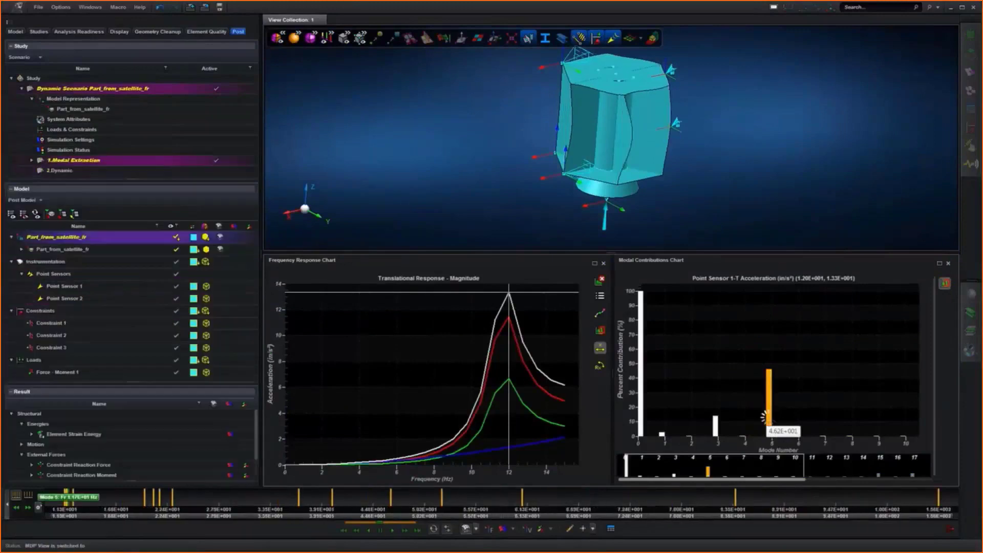
{"action": "left_click", "coordinate": [393, 530]}
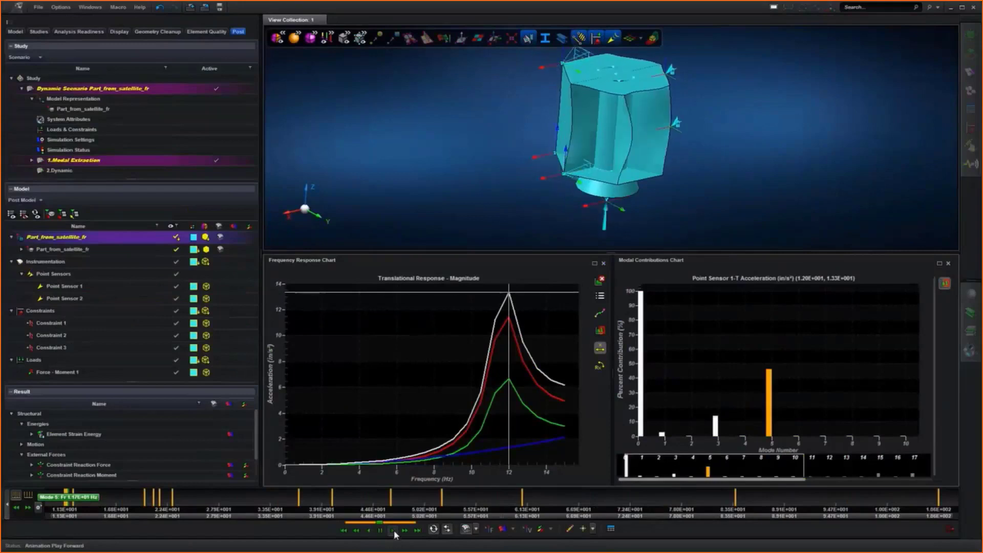
{"action": "left_click", "coordinate": [379, 530]}
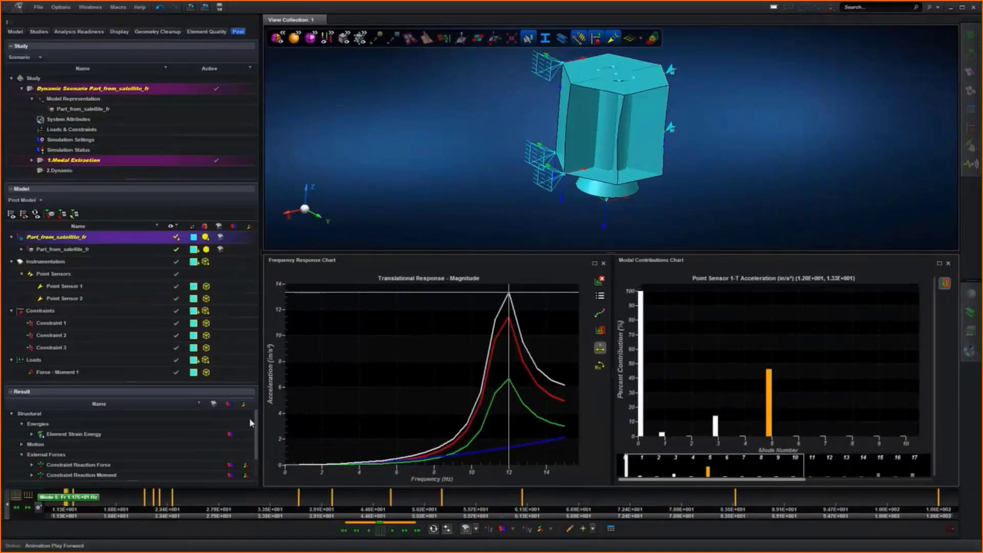
Return to the 2.Dynamic results and replace the acceleration frequency response chart with one for Point Sensor 2
{"action": "left_click", "coordinate": [60, 171]}
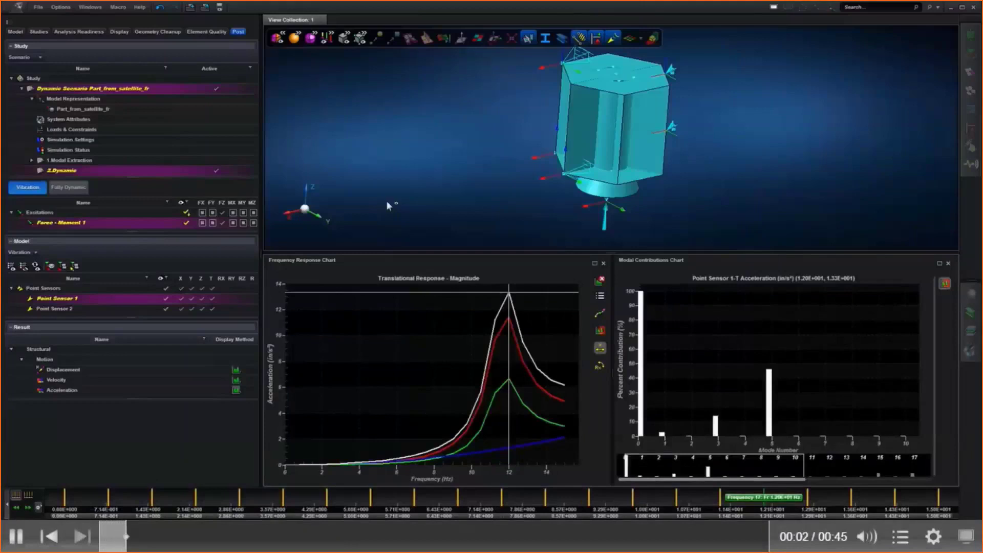
{"action": "left_click", "coordinate": [65, 310]}
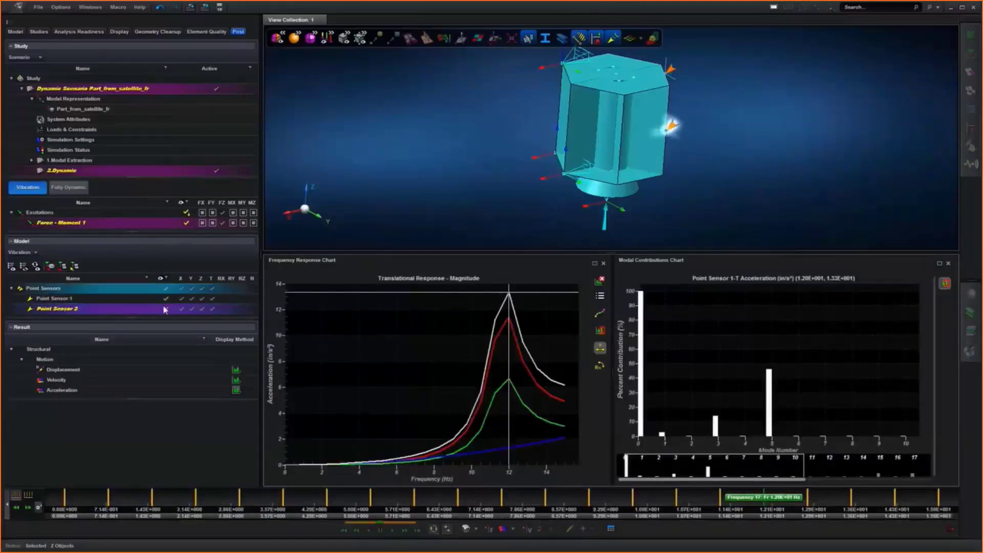
{"action": "left_click", "coordinate": [236, 391]}
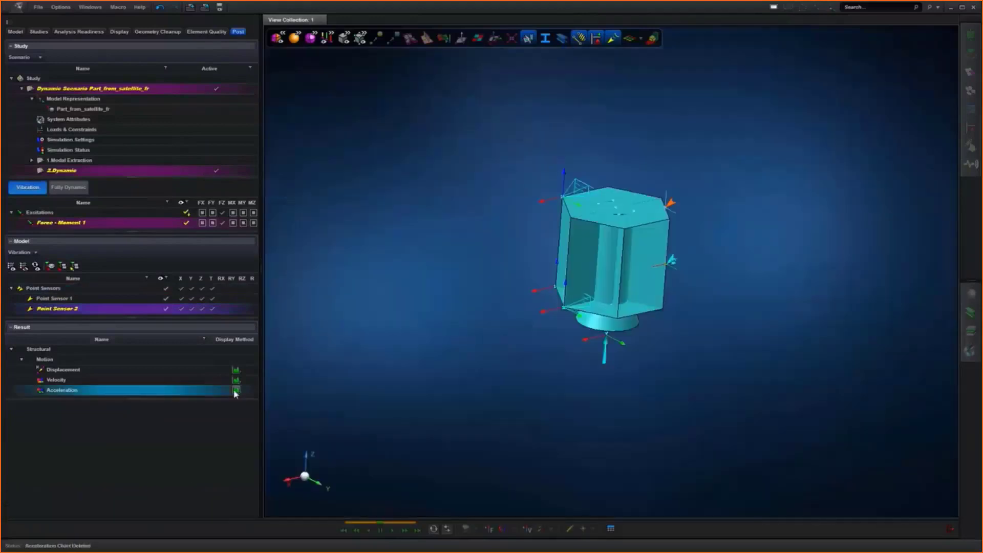
{"action": "left_click", "coordinate": [236, 390]}
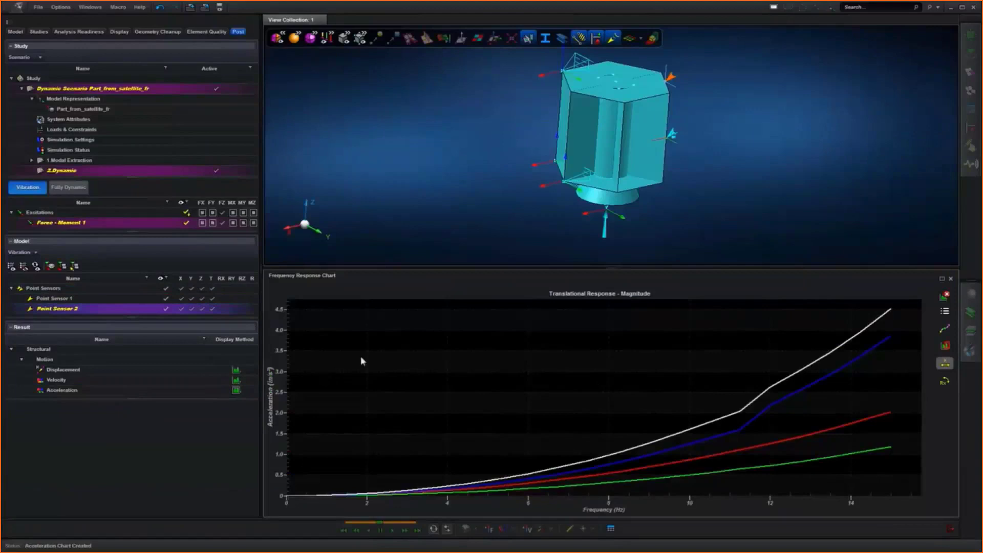
Plot Point Sensor 2's modal contributions at about 11.3 Hz, animate the mode 3 shape, and close the contributions chart
{"action": "left_click", "coordinate": [738, 410]}
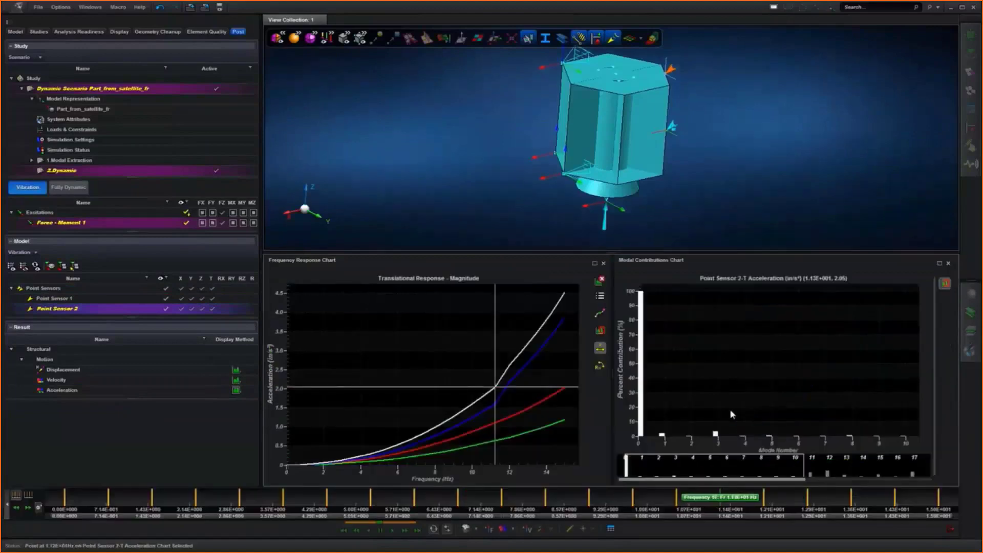
{"action": "left_click", "coordinate": [714, 433]}
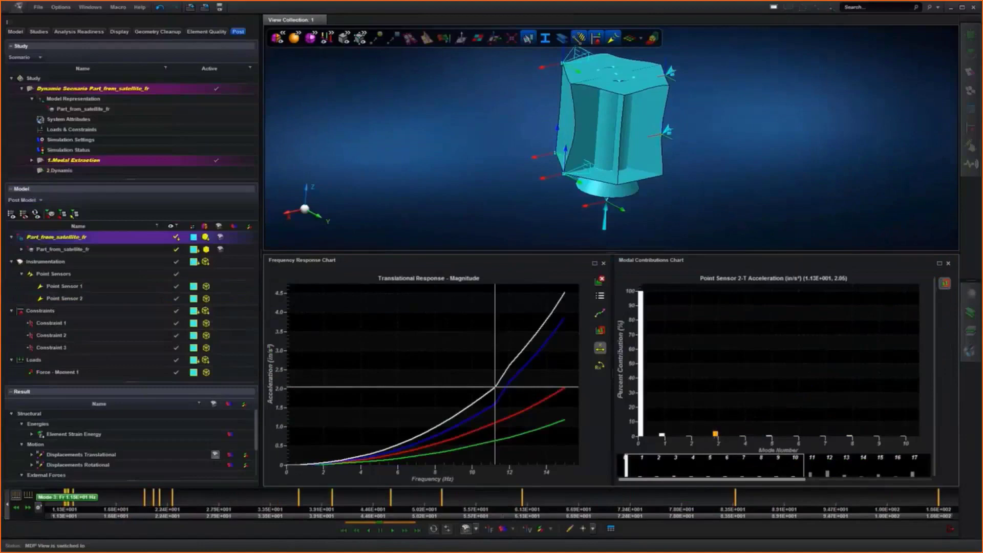
{"action": "left_click", "coordinate": [393, 531]}
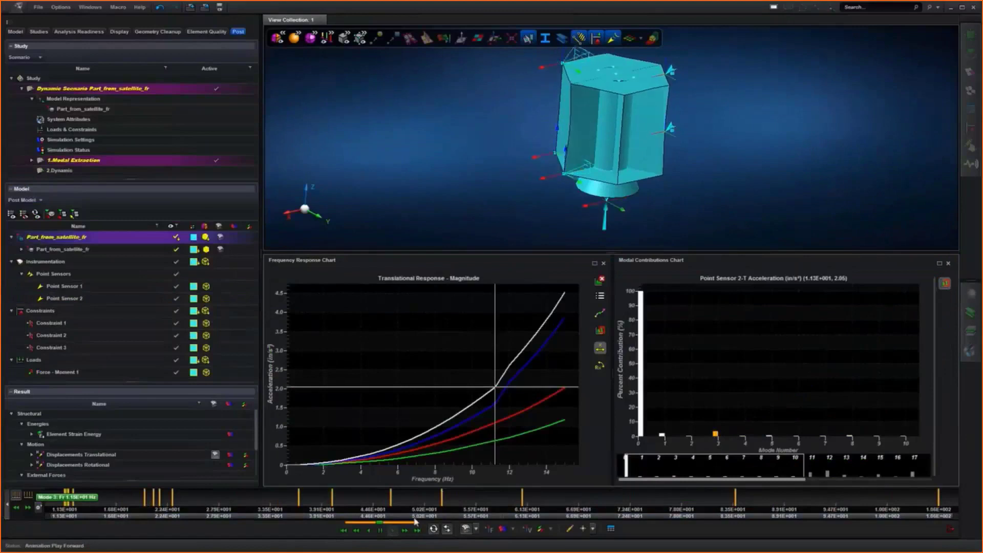
{"action": "left_click", "coordinate": [380, 530]}
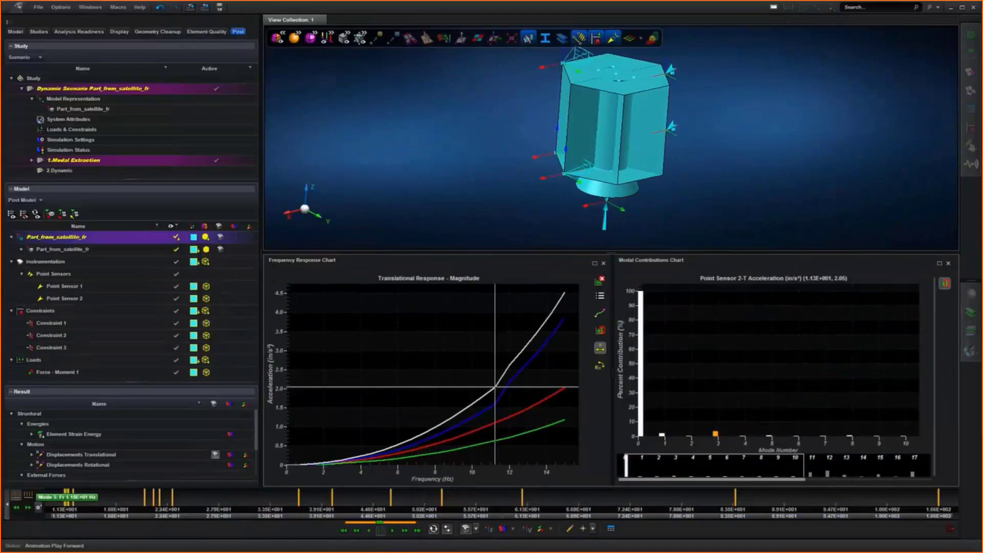
{"action": "left_click", "coordinate": [948, 264]}
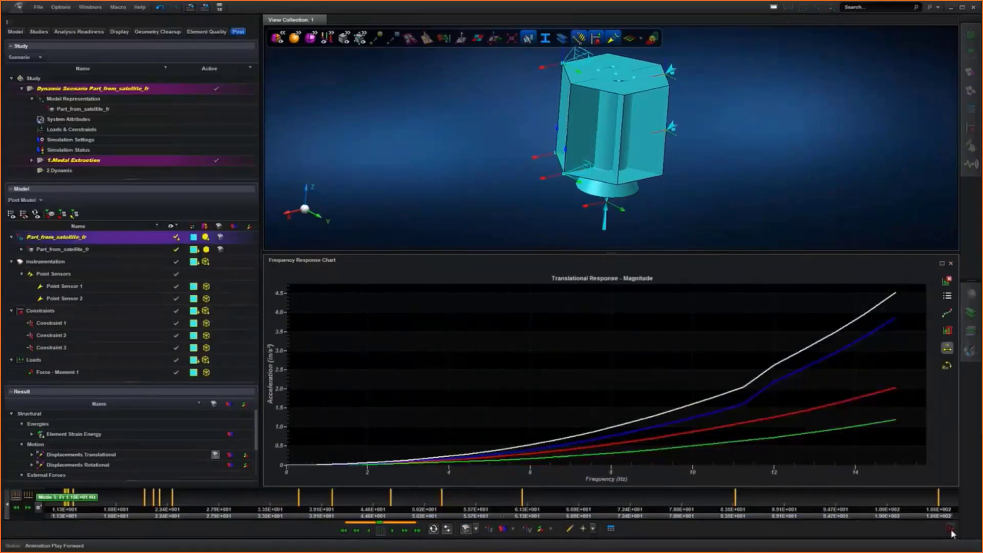
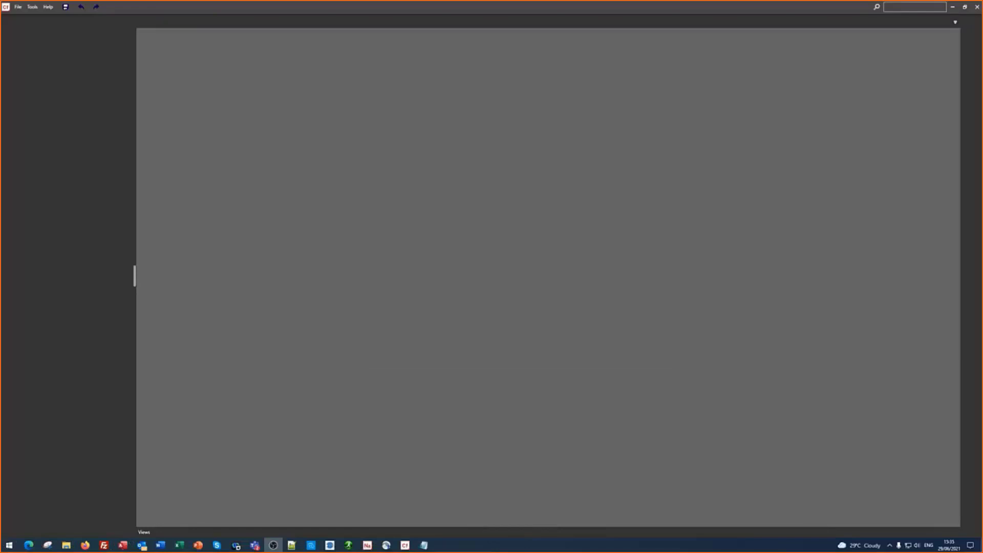
Create a new Random Response process flow
{"action": "left_click", "coordinate": [19, 7]}
{"action": "mouse_move", "coordinate": [31, 18]}
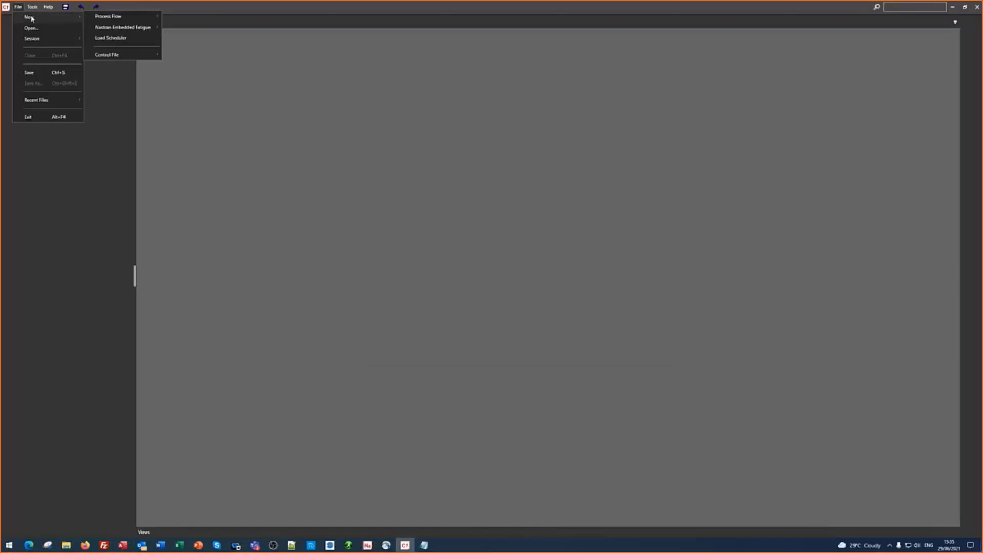
{"action": "mouse_move", "coordinate": [110, 21]}
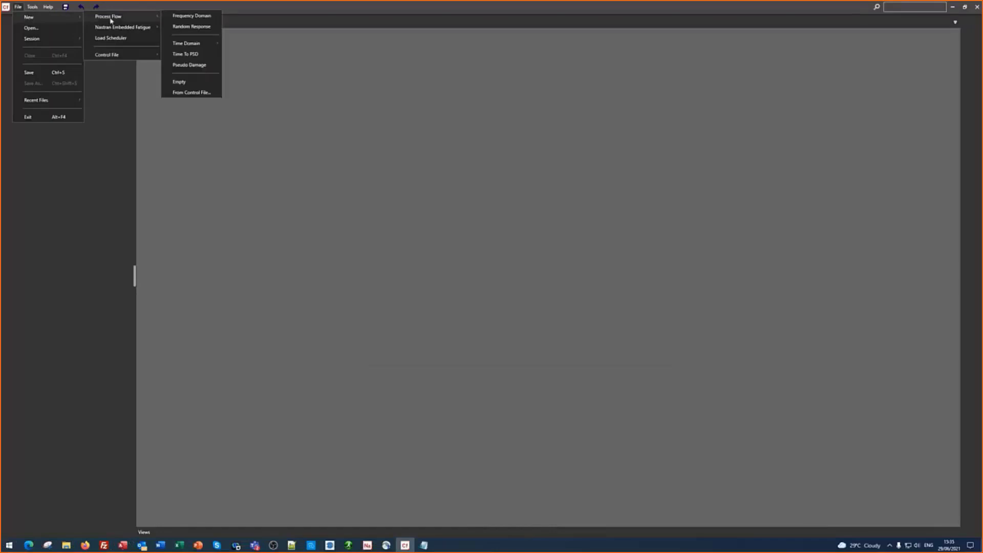
{"action": "left_click", "coordinate": [183, 29]}
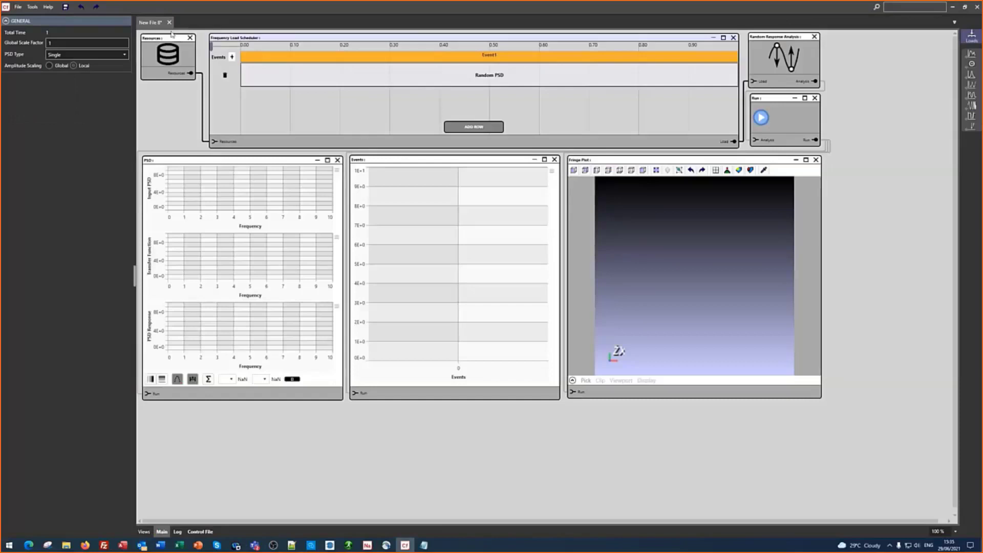
Save the process flow as SatelliteAPEX_v3.cfmodel in the Apex model folder, replacing the existing file
{"action": "left_click", "coordinate": [65, 8]}
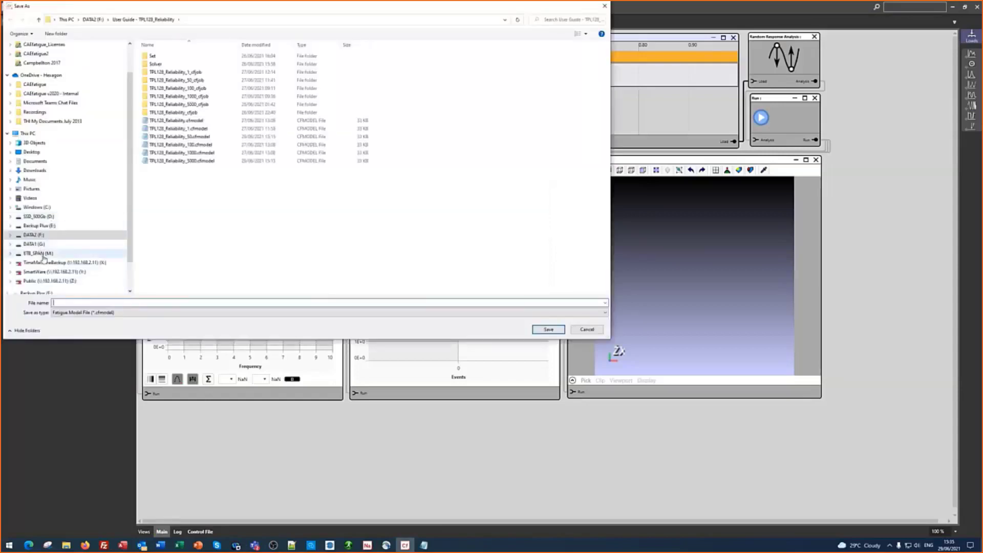
{"action": "double_click", "coordinate": [170, 176]}
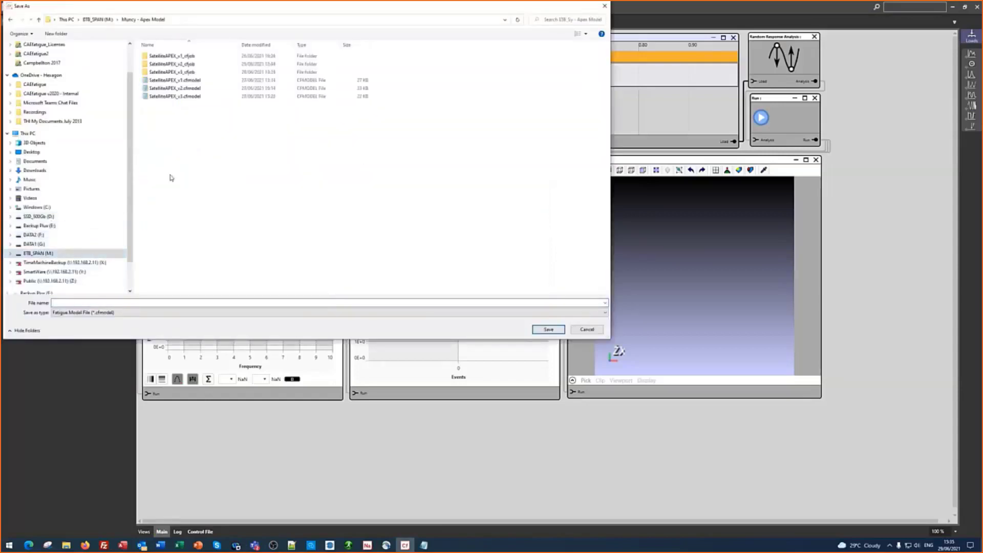
{"action": "left_click", "coordinate": [169, 96]}
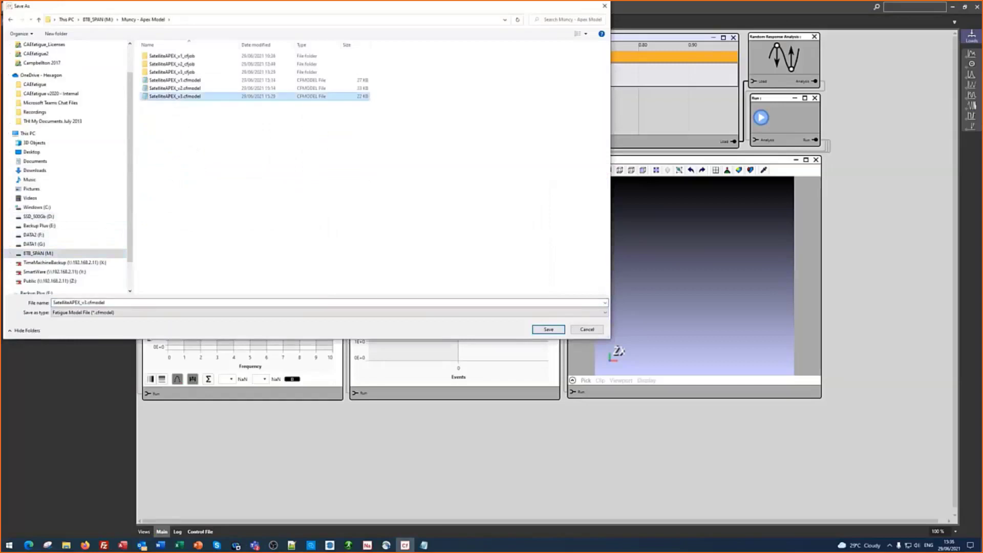
{"action": "left_click", "coordinate": [548, 329]}
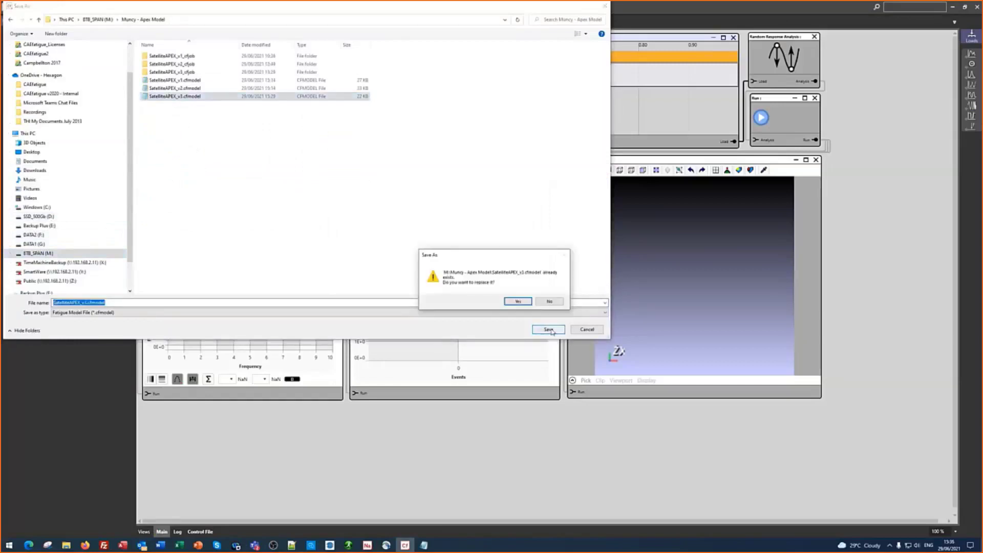
{"action": "left_click", "coordinate": [522, 304]}
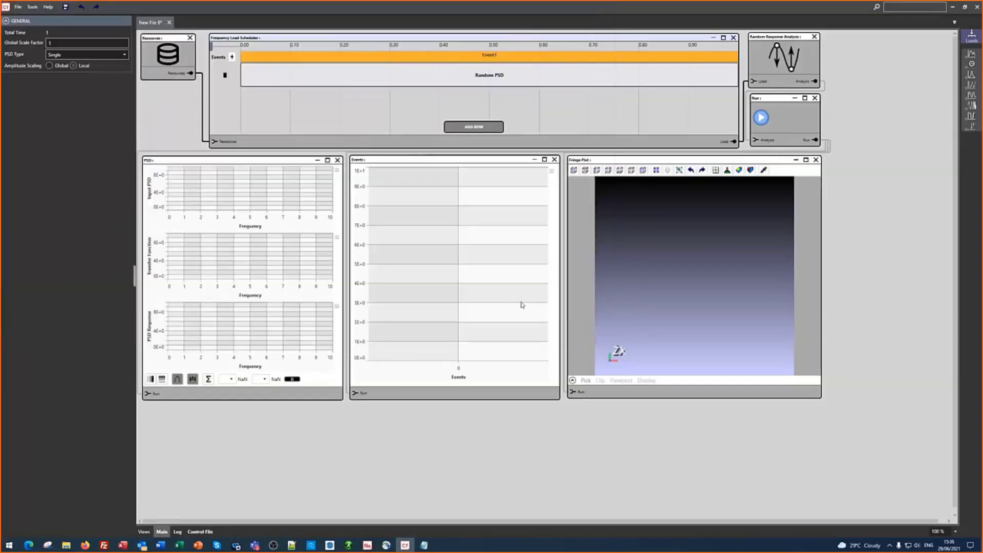
Add satellitefr_v2.h5 as the flow's resource file and display the satellite model in the fringe plot
{"action": "left_click", "coordinate": [161, 39]}
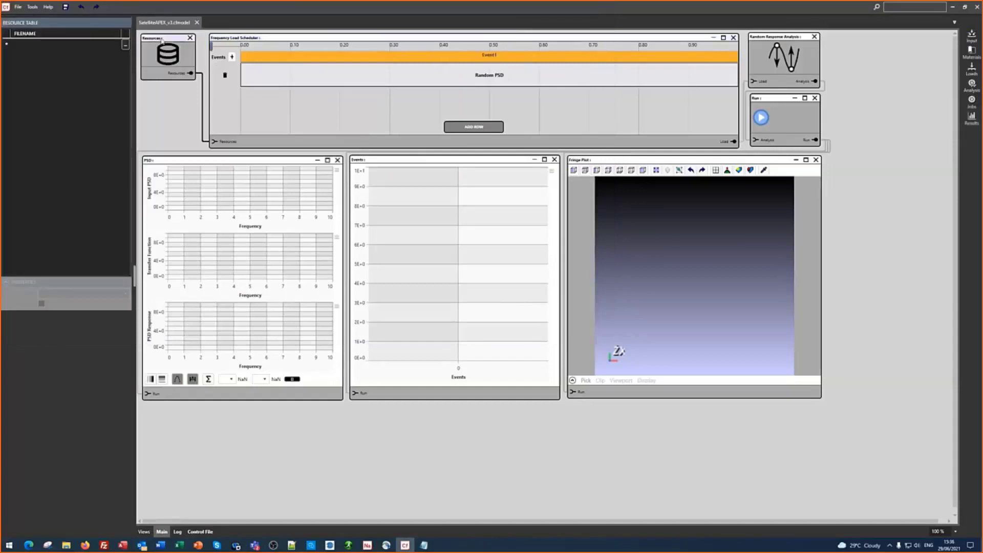
{"action": "left_click", "coordinate": [126, 46]}
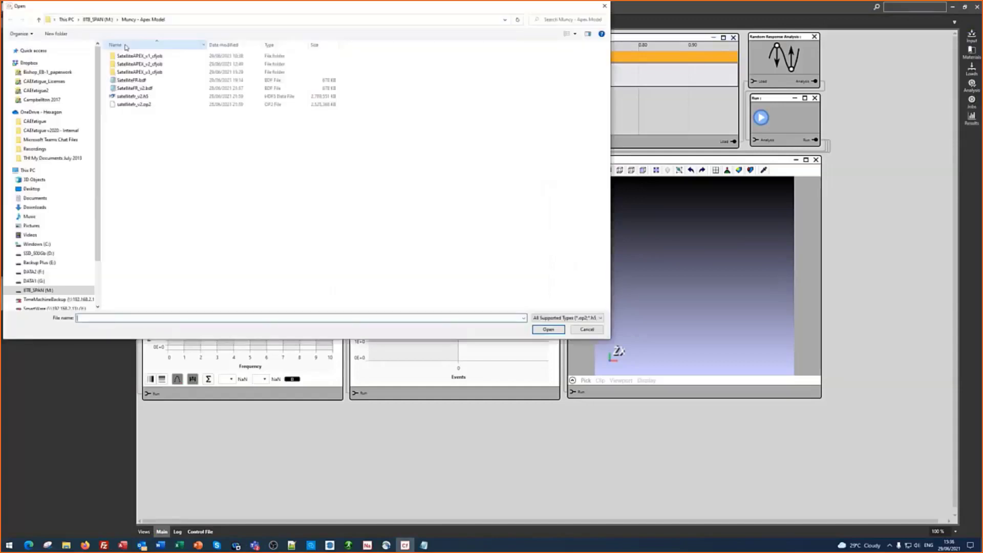
{"action": "left_click", "coordinate": [145, 98]}
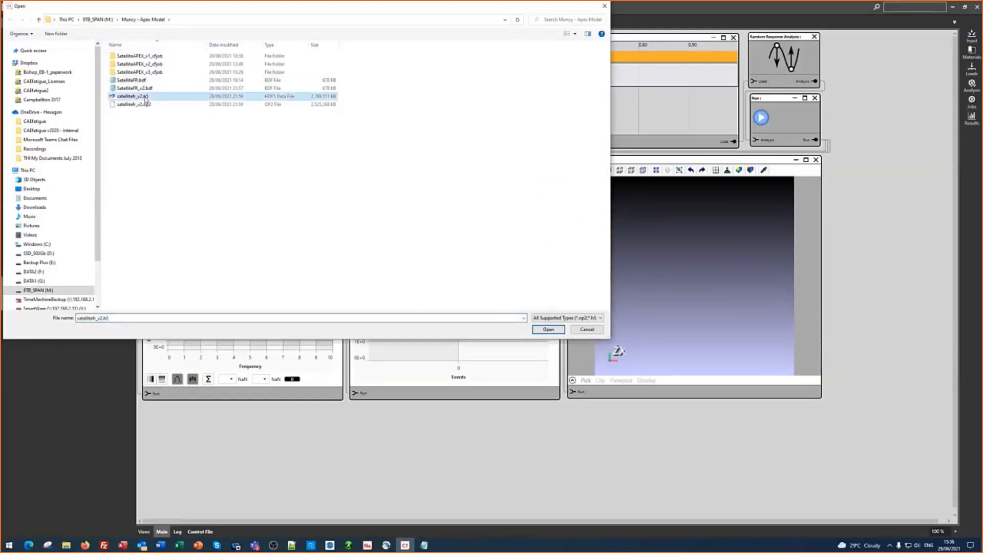
{"action": "left_click", "coordinate": [548, 330]}
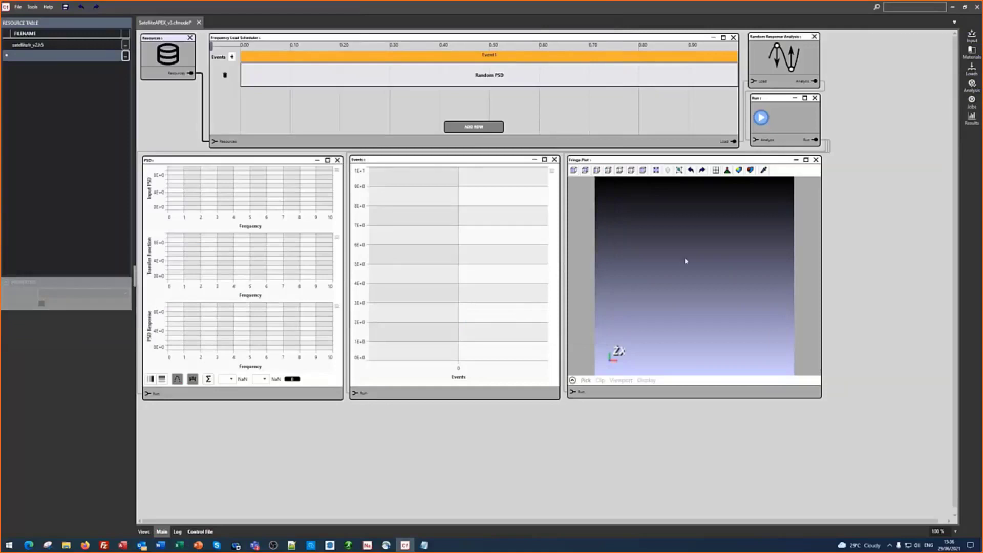
{"action": "left_click", "coordinate": [667, 269]}
{"action": "mouse_move", "coordinate": [667, 270]}
{"action": "left_mouse_down"}
{"action": "mouse_move", "coordinate": [675, 249]}
{"action": "mouse_move", "coordinate": [666, 288]}
{"action": "left_mouse_up"}
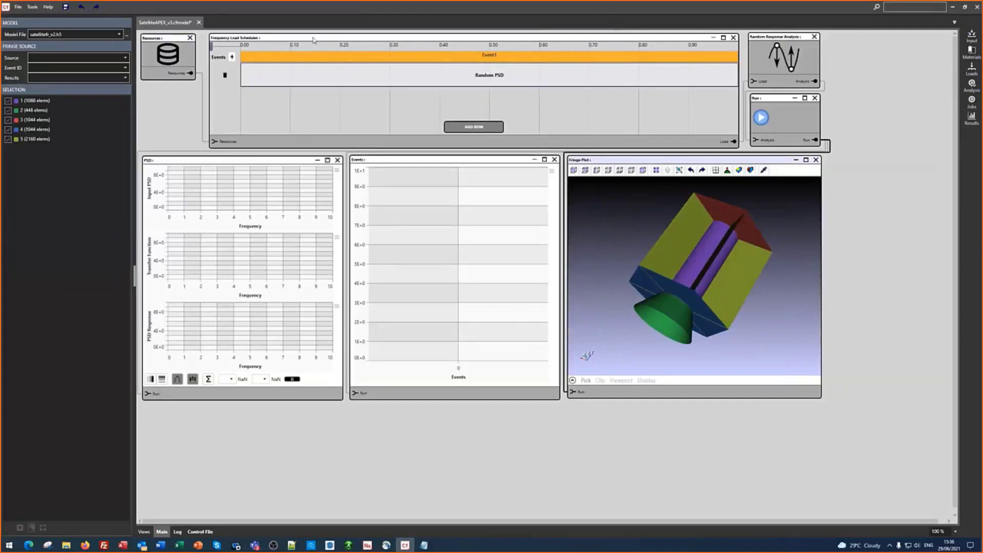
Assign the 303_PSD_Headlamp_Z spectrum from the PSD database's User_Guide_Examples to Event1's Random PSD
{"action": "left_click", "coordinate": [269, 41]}
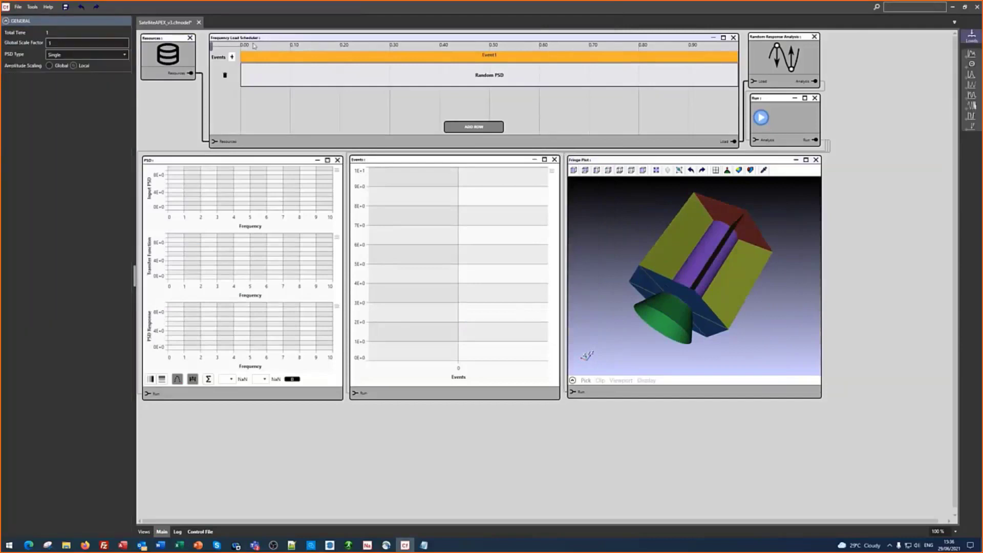
{"action": "left_click", "coordinate": [312, 82]}
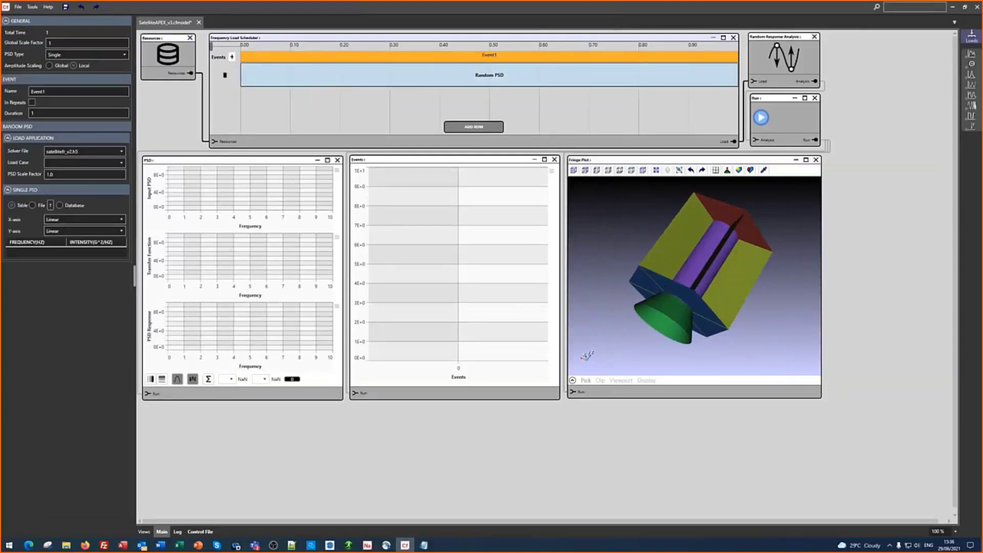
{"action": "left_click", "coordinate": [59, 205]}
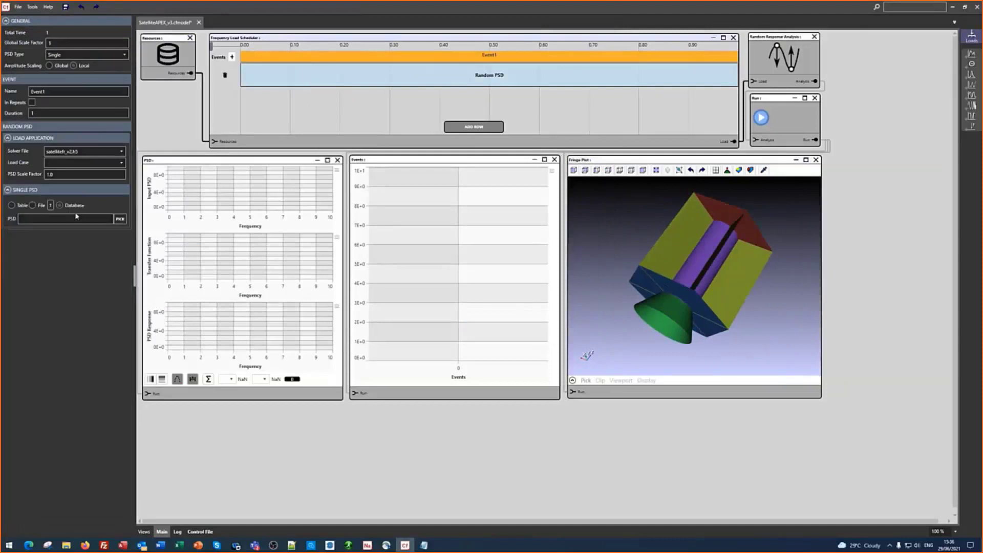
{"action": "left_click", "coordinate": [120, 219]}
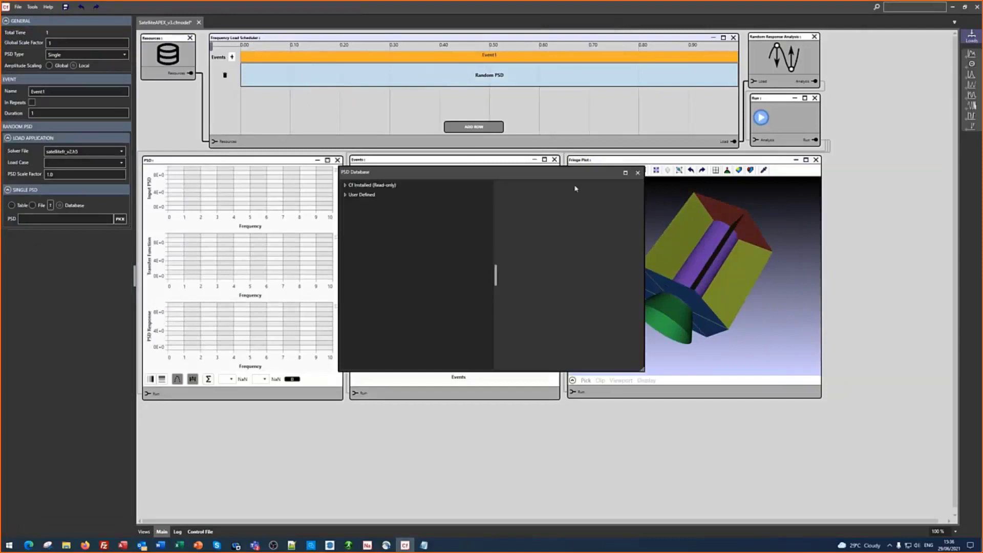
{"action": "left_click", "coordinate": [625, 172]}
{"action": "left_click", "coordinate": [6, 19]}
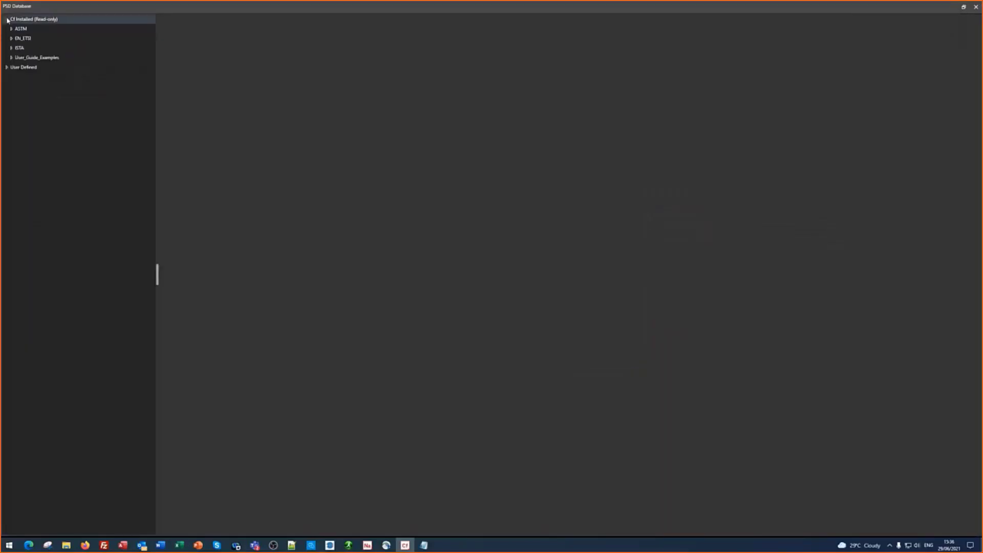
{"action": "left_click", "coordinate": [12, 58]}
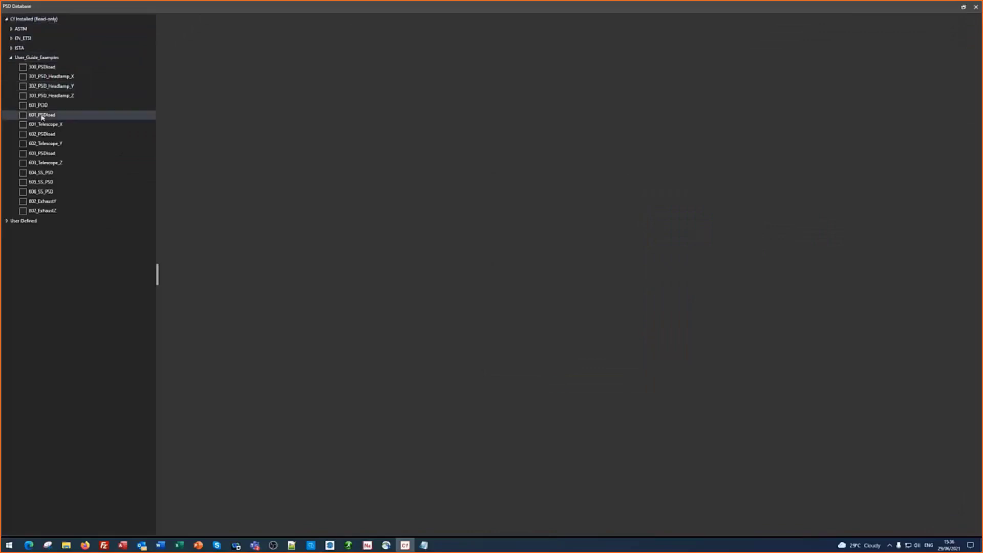
{"action": "left_click", "coordinate": [22, 96]}
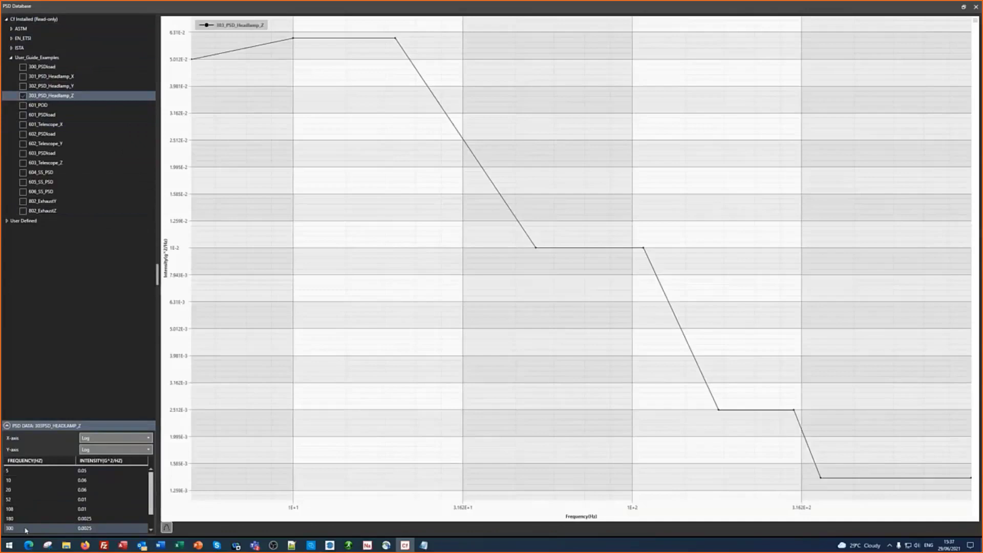
{"action": "left_click", "coordinate": [977, 7]}
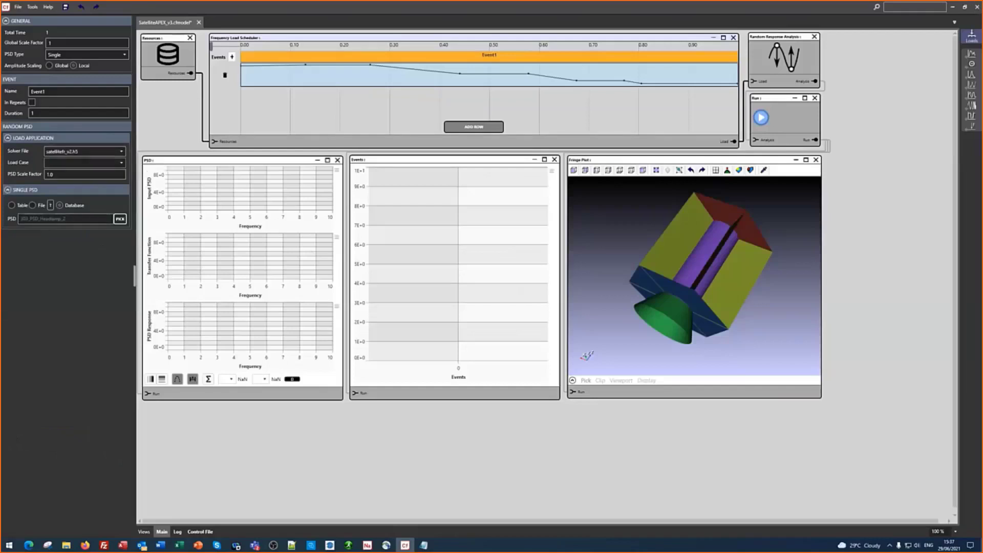
Apply load case 1 to Event1's Random PSD and set the global scale factor to 0.01
{"action": "left_click", "coordinate": [122, 163]}
{"action": "left_click", "coordinate": [82, 174]}
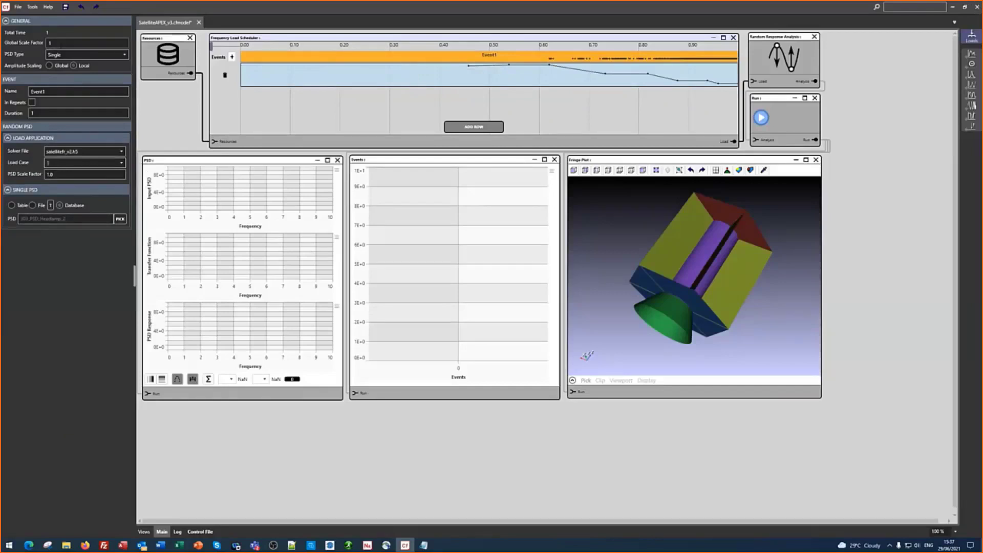
{"action": "left_click", "coordinate": [57, 43]}
{"action": "key", "text": "BackSpace"}
{"action": "type", "text": "0.01"}
{"action": "left_click", "coordinate": [82, 63]}
{"action": "left_click", "coordinate": [67, 113]}
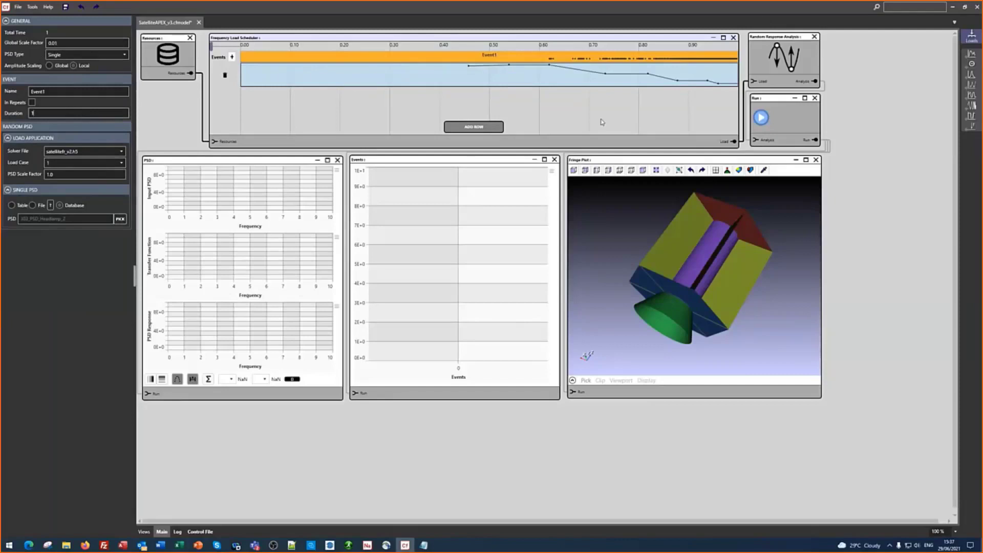
Expand the random response analysis's units, output and advanced settings, and choose Von Mises as the stress combination
{"action": "left_click", "coordinate": [775, 37]}
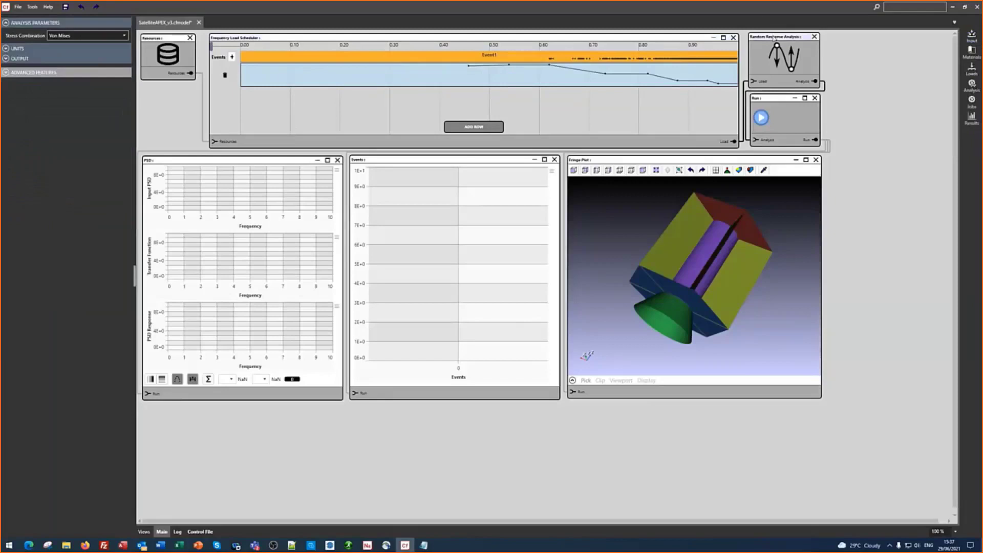
{"action": "left_click", "coordinate": [20, 49]}
{"action": "left_click", "coordinate": [5, 95]}
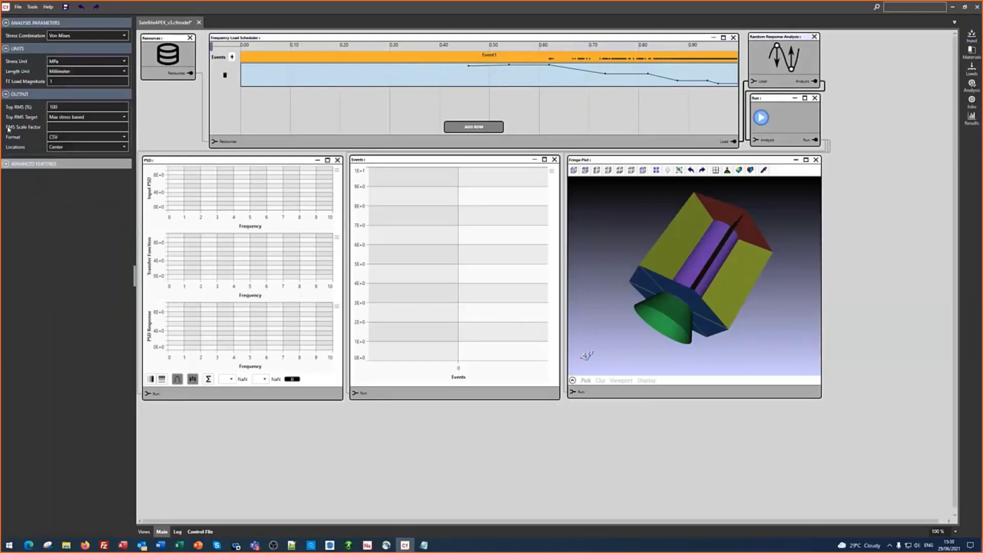
{"action": "left_click", "coordinate": [11, 164]}
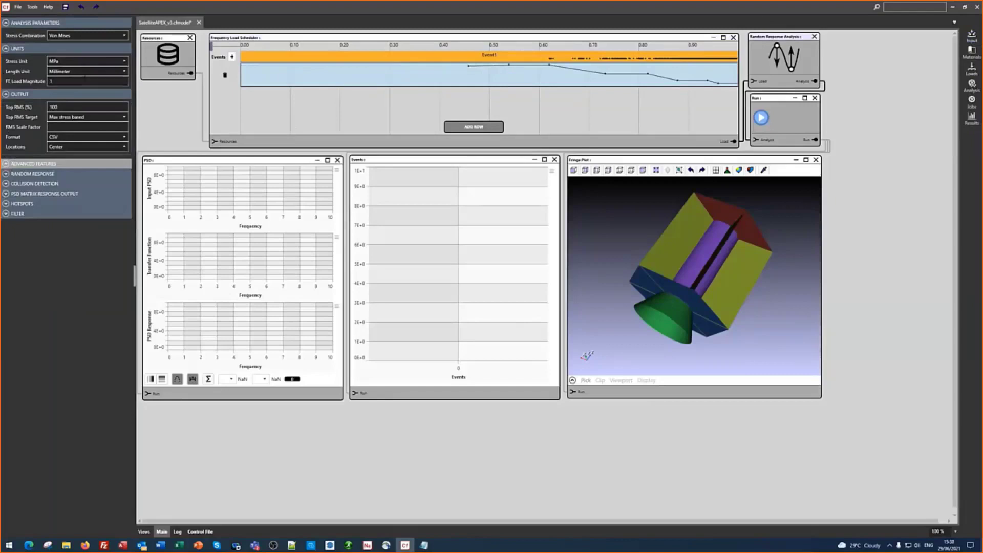
{"action": "left_click", "coordinate": [124, 36]}
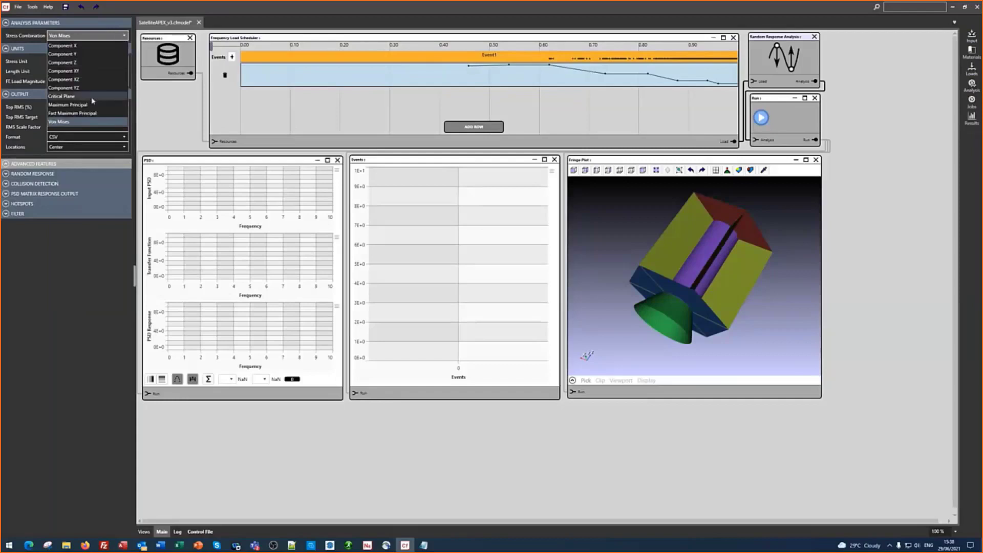
{"action": "left_click", "coordinate": [72, 122]}
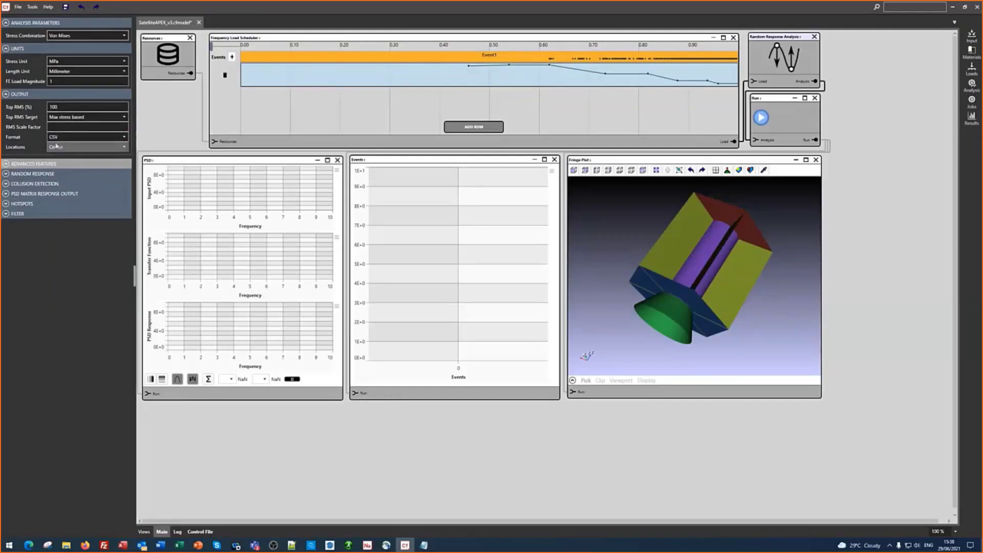
Request displacement and acceleration as random response outputs for all nodes
{"action": "left_click", "coordinate": [6, 176]}
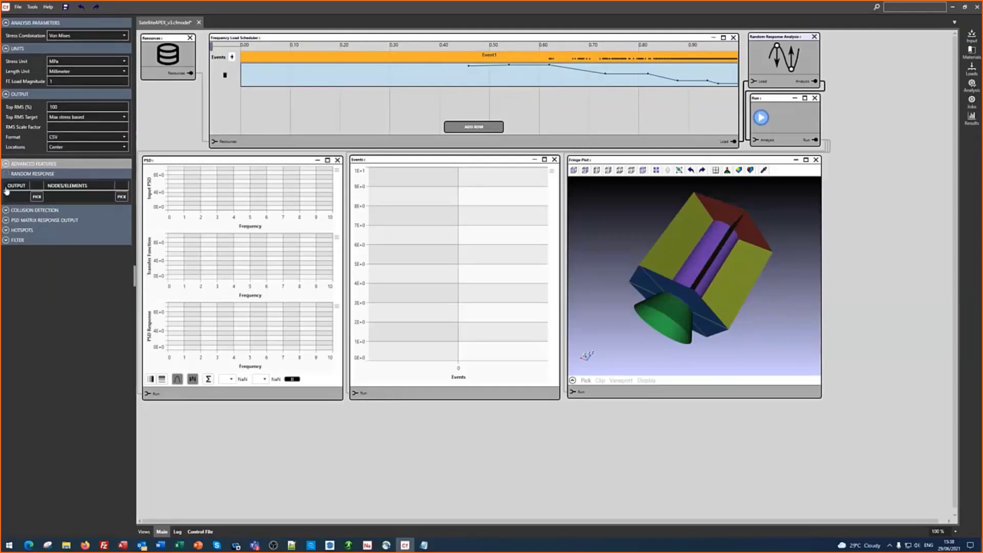
{"action": "left_click", "coordinate": [36, 197]}
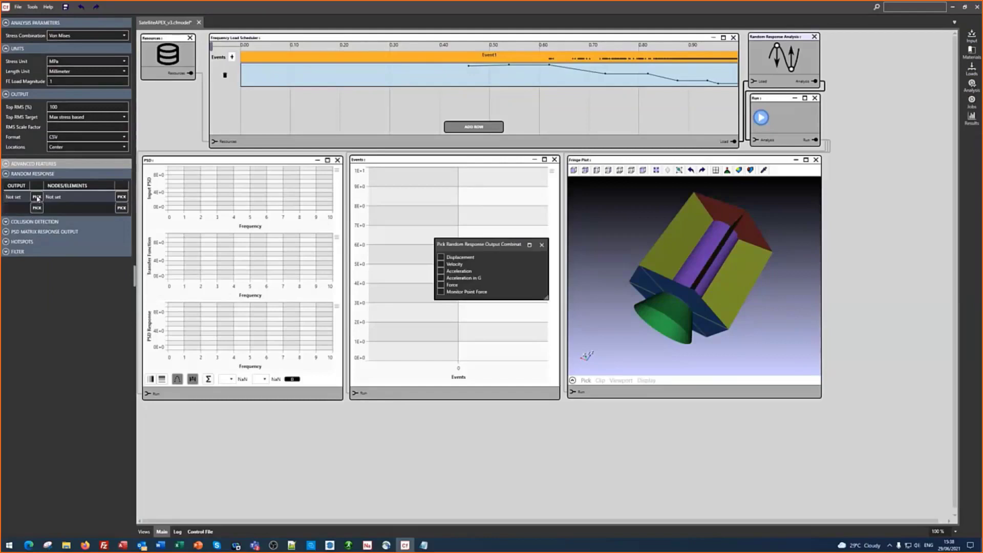
{"action": "left_click", "coordinate": [440, 257]}
{"action": "left_click", "coordinate": [440, 272]}
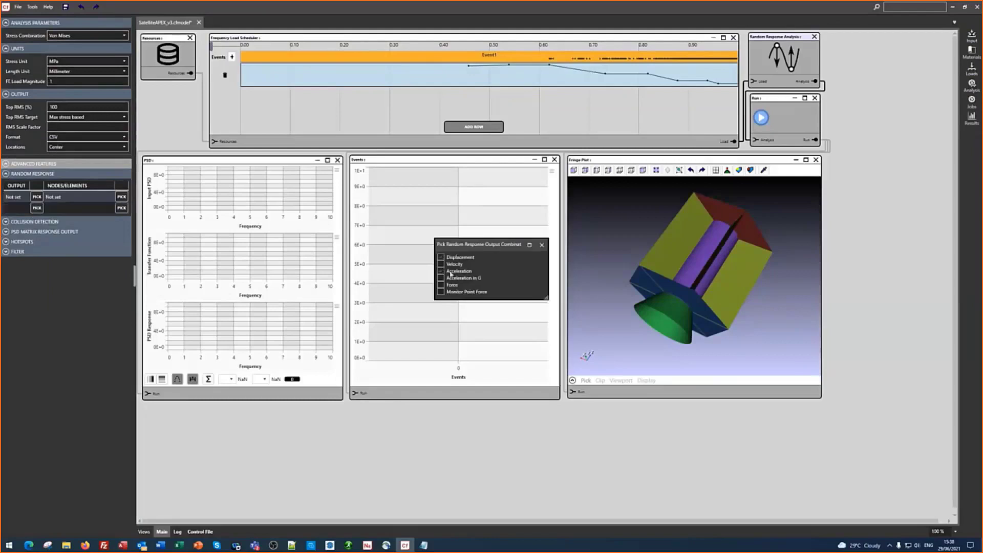
{"action": "left_click", "coordinate": [542, 245]}
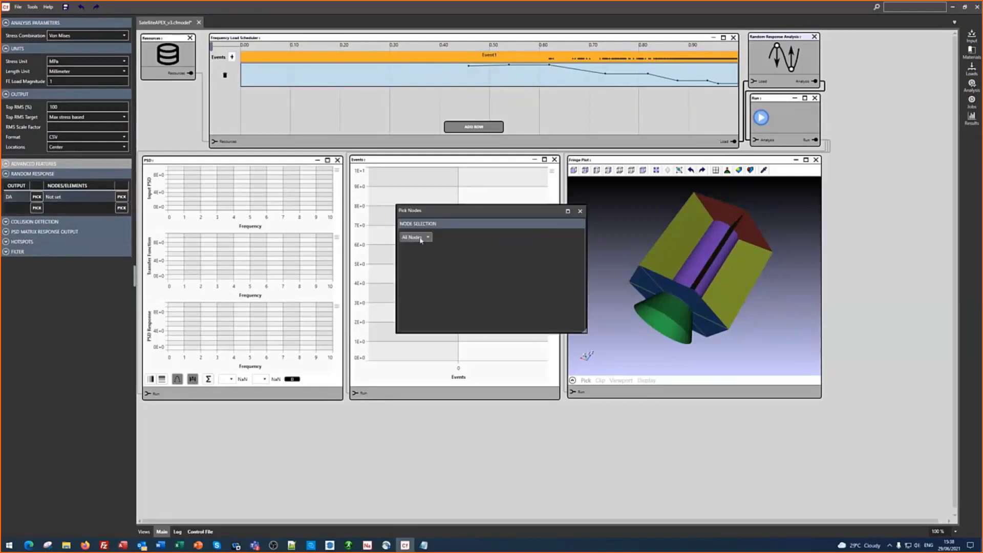
{"action": "left_click", "coordinate": [420, 238]}
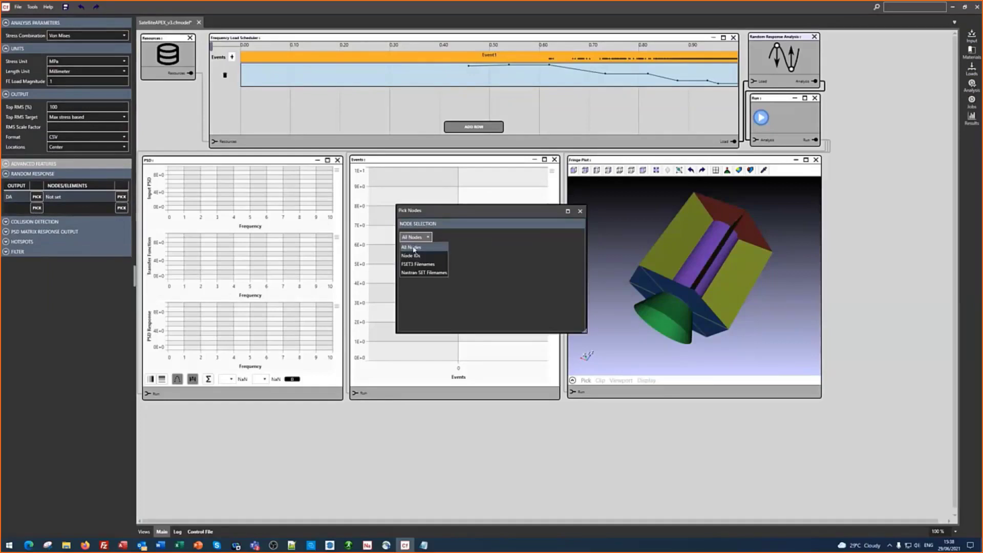
{"action": "left_click", "coordinate": [415, 248]}
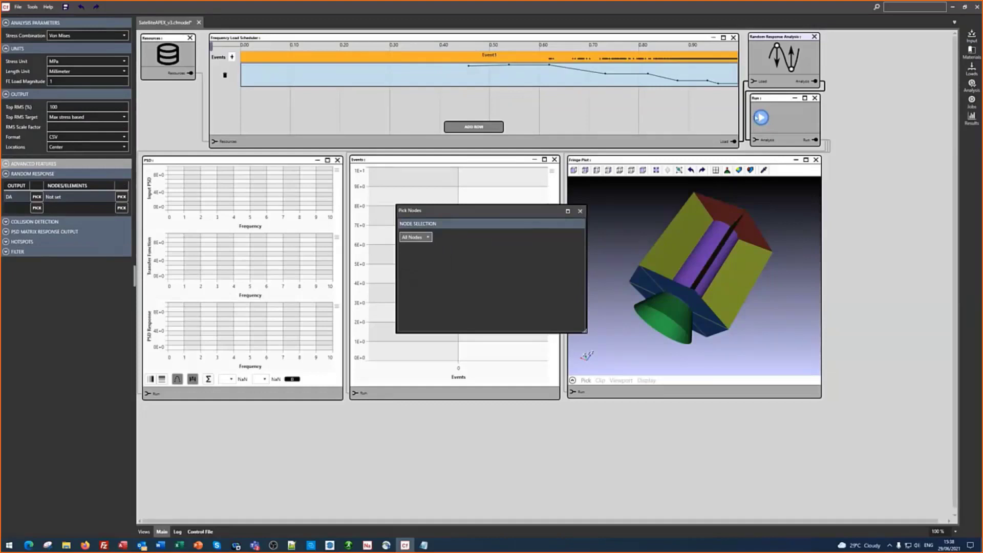
{"action": "left_click", "coordinate": [580, 211]}
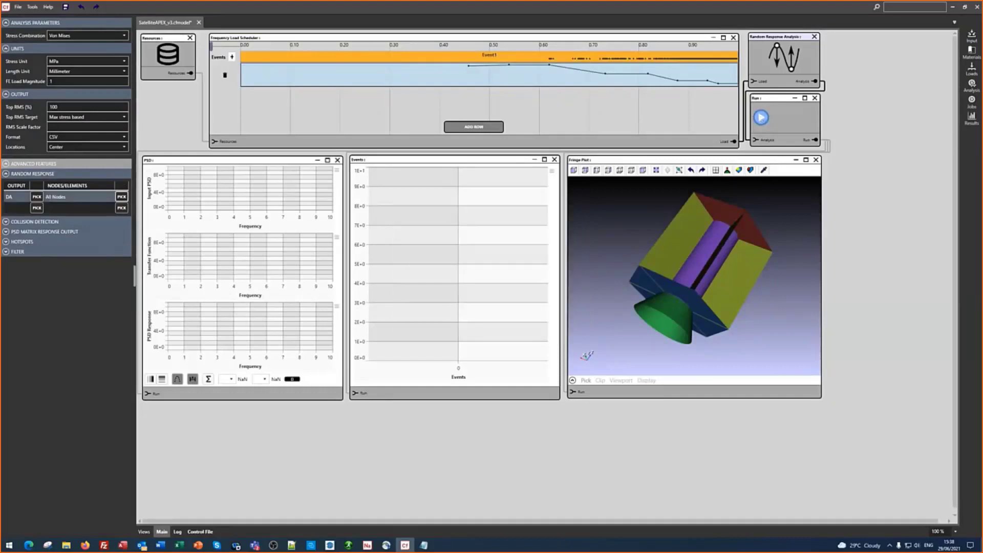
Run the random response analysis and display Event1's Z displacement in the larger fringe plot, using source DVA and layer D
{"action": "left_click", "coordinate": [762, 117]}
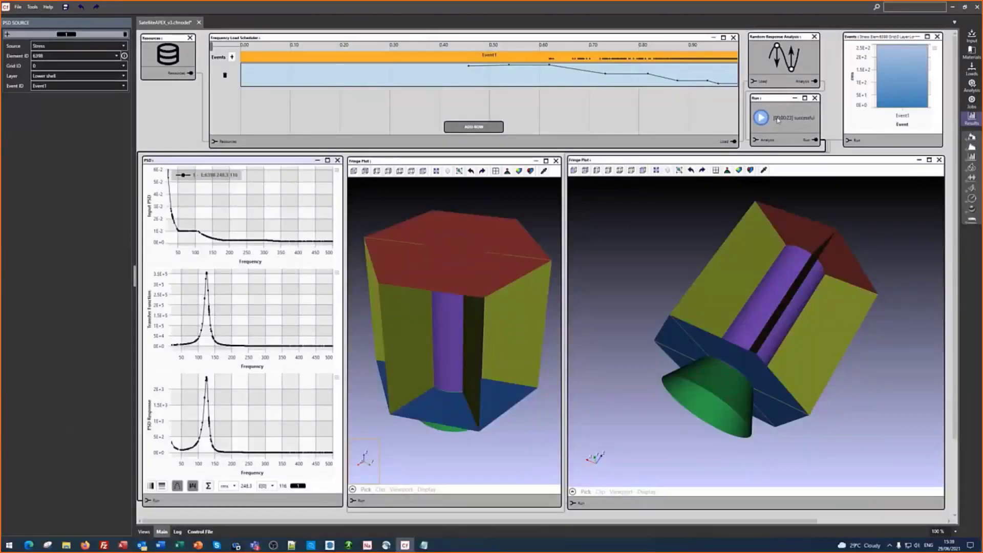
{"action": "left_click", "coordinate": [778, 255]}
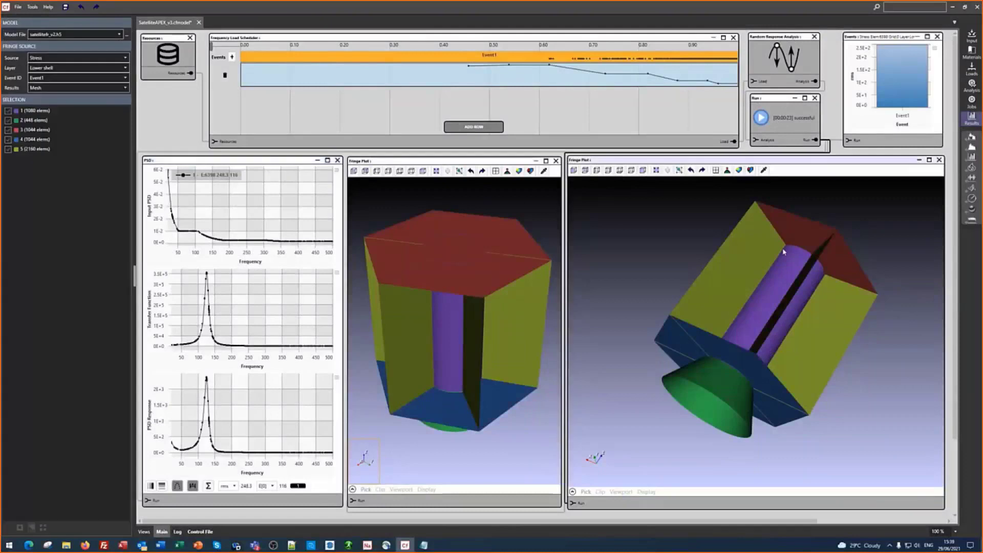
{"action": "left_click", "coordinate": [69, 57]}
{"action": "left_click", "coordinate": [52, 78]}
{"action": "left_click", "coordinate": [51, 68]}
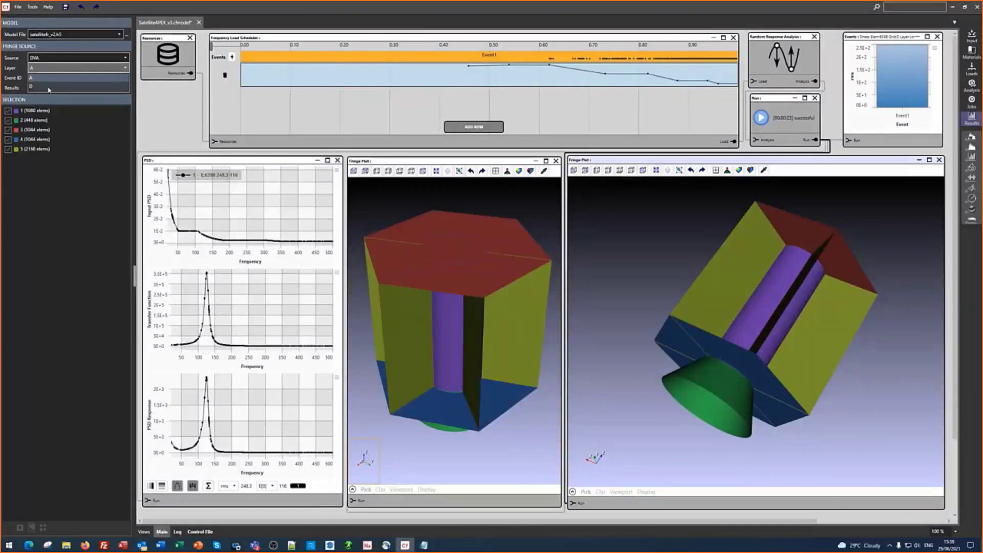
{"action": "left_click", "coordinate": [51, 87]}
{"action": "left_click", "coordinate": [52, 88]}
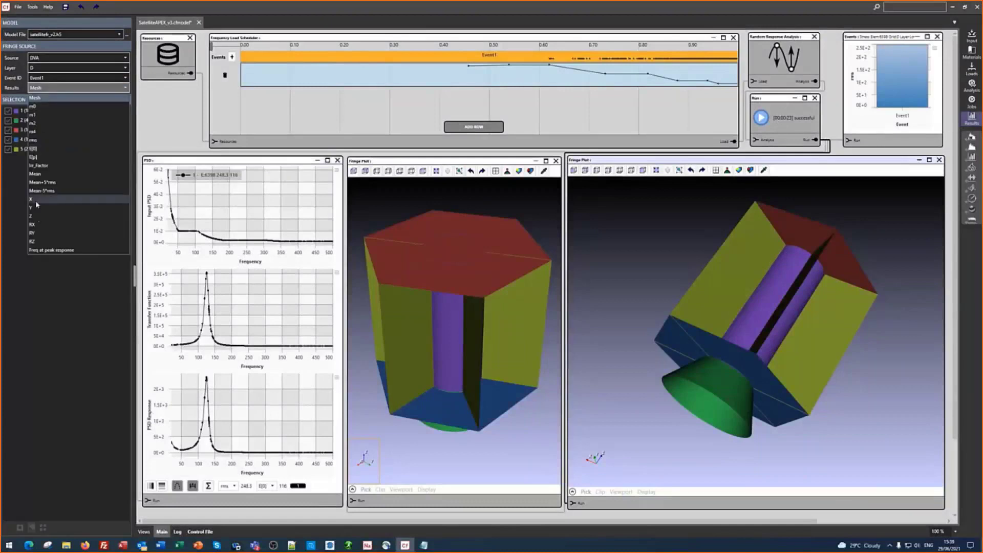
{"action": "left_click", "coordinate": [41, 216]}
{"action": "middle_click_drag", "start_coordinate": [775, 357], "coordinate": [661, 351]}
Display the rms lower-shell stress for Event1 in the smaller fringe plot
{"action": "left_click", "coordinate": [553, 321]}
{"action": "middle_click_drag", "start_coordinate": [432, 281], "coordinate": [434, 209]}
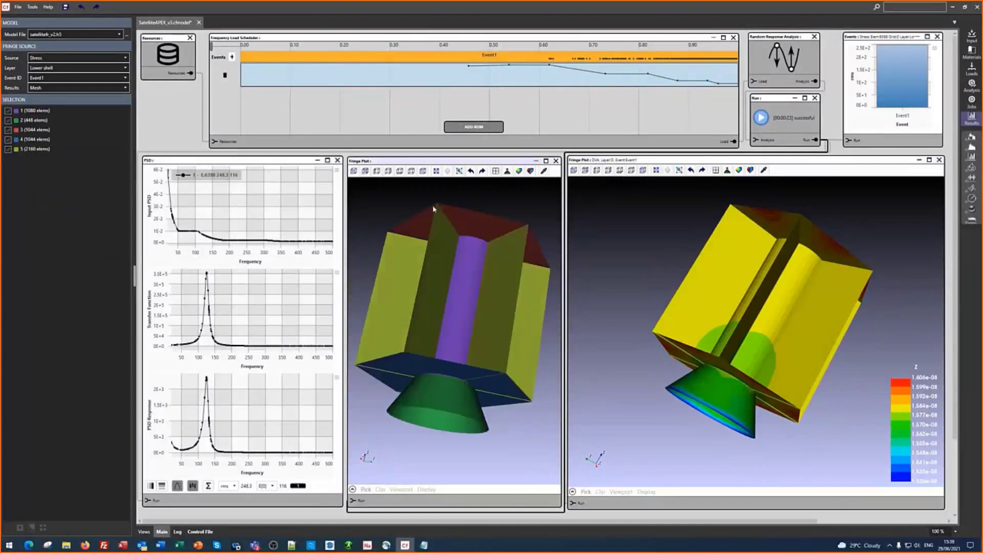
{"action": "left_click", "coordinate": [88, 88]}
{"action": "left_click", "coordinate": [45, 143]}
{"action": "left_click_drag", "start_coordinate": [456, 322], "coordinate": [500, 283]}
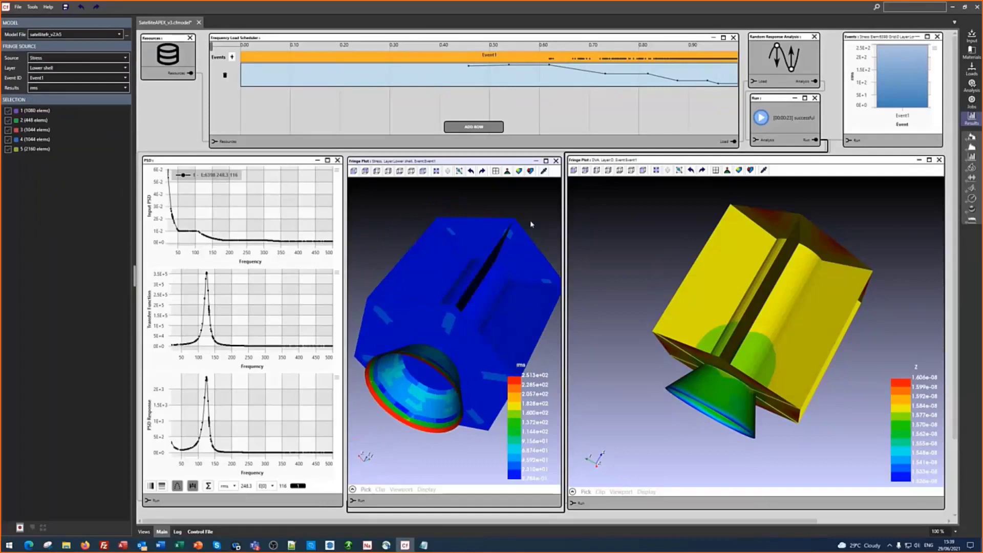
Enlarge the rms stress fringe plot, label its minimum and maximum elements, and inspect the model before restoring the layout
{"action": "left_click", "coordinate": [546, 161]}
{"action": "left_click", "coordinate": [319, 46]}
{"action": "left_click_drag", "start_coordinate": [547, 257], "coordinate": [512, 294]}
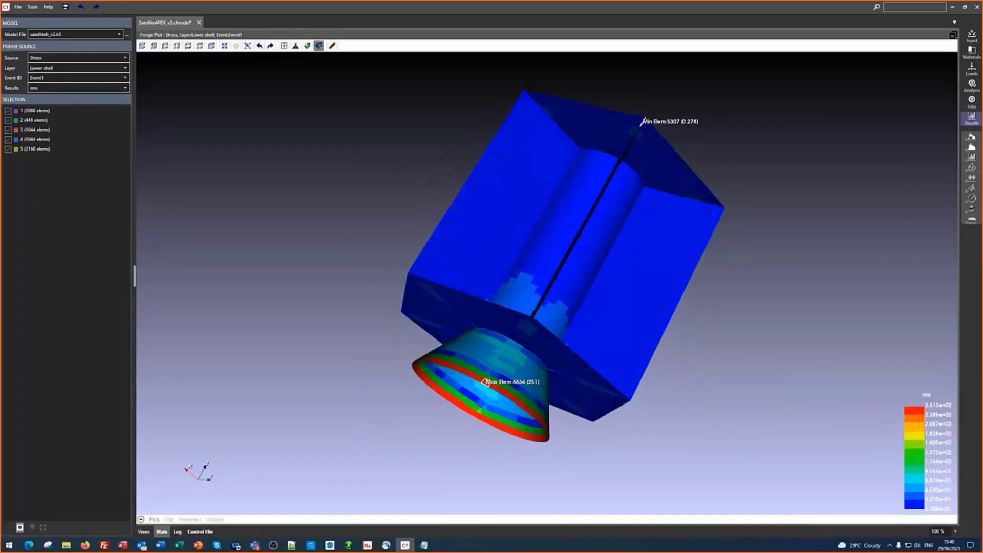
{"action": "left_click", "coordinate": [954, 34]}
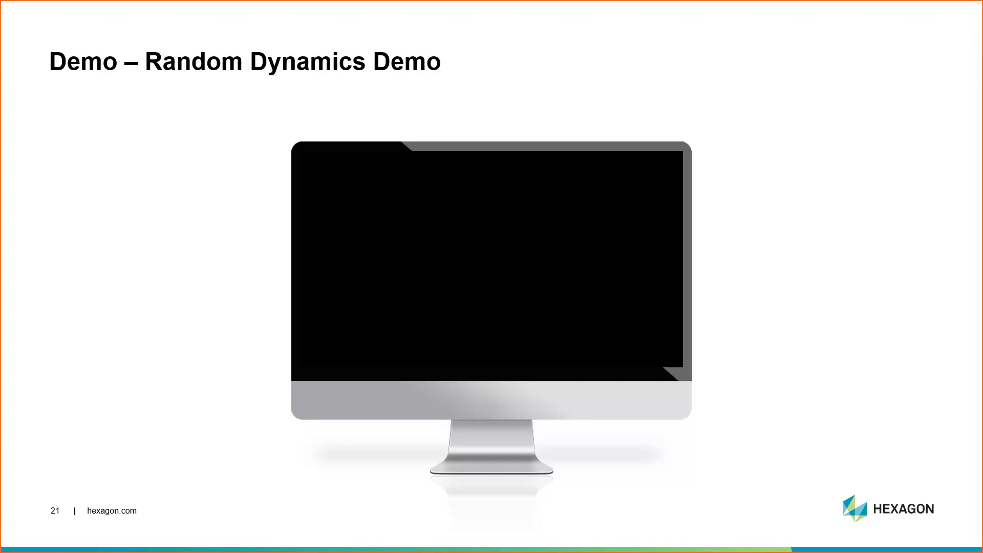
{"action": "left_click", "coordinate": [840, 406]}
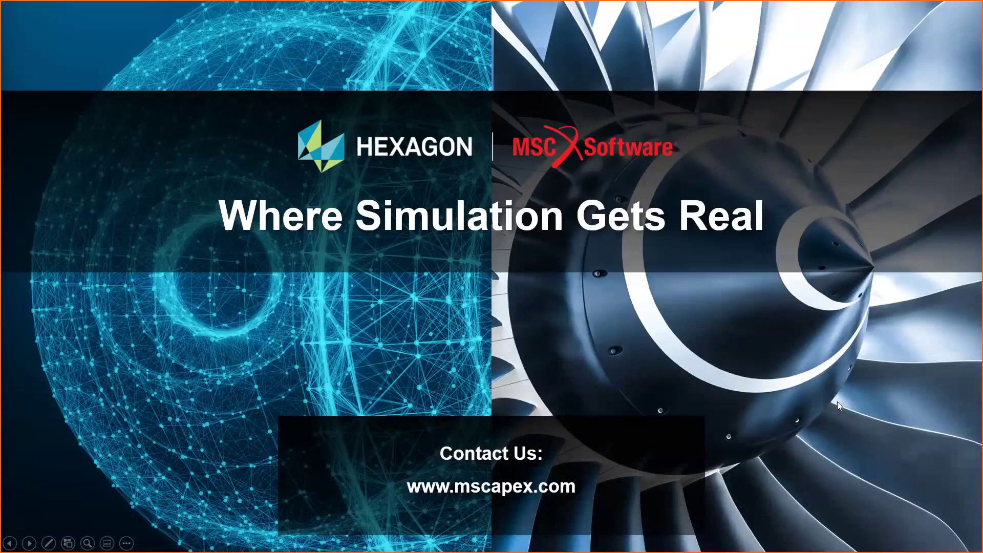
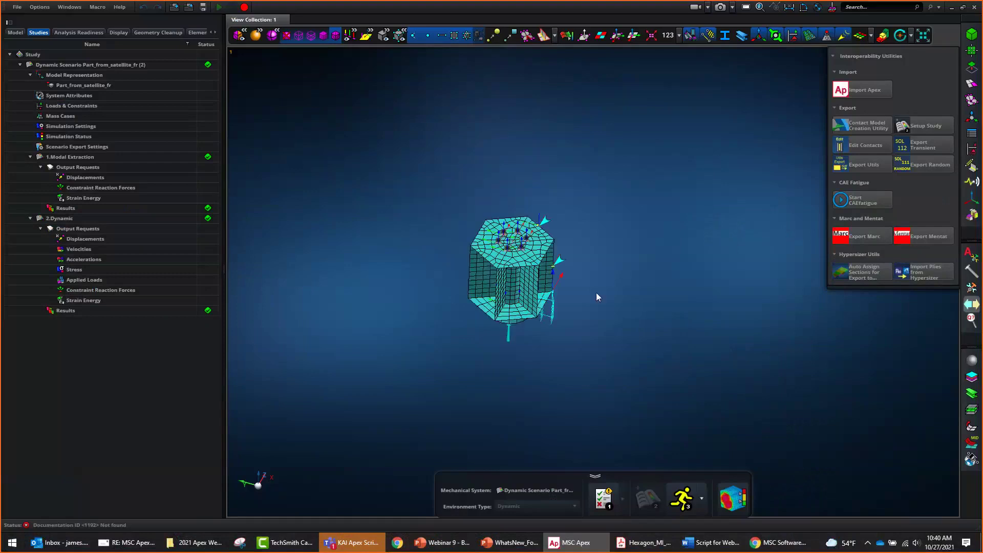
{"action": "scroll", "coordinate": [577, 281], "scroll_direction": "up", "scroll_amount": 5}
{"action": "scroll", "coordinate": [640, 303], "scroll_direction": "down", "scroll_amount": 5}
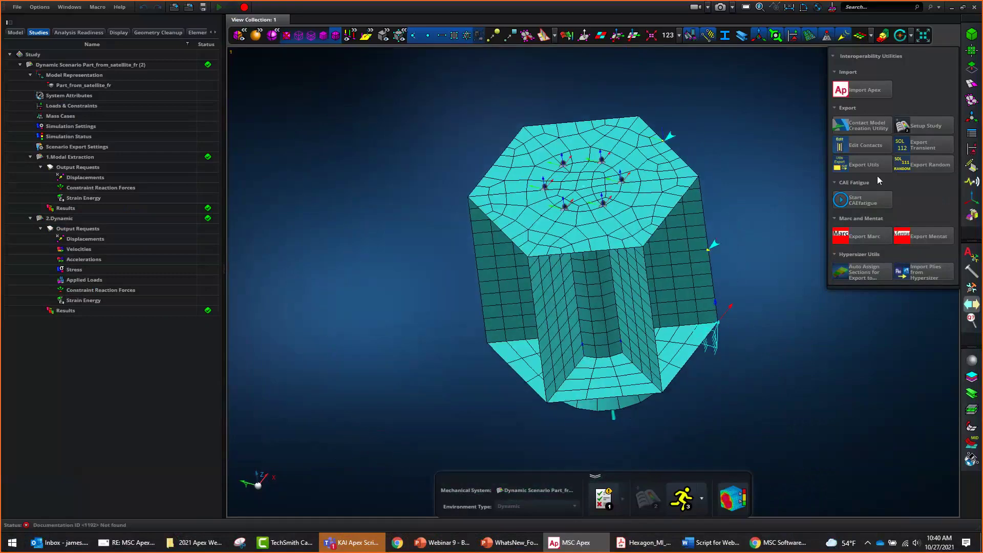
{"action": "left_click", "coordinate": [972, 305]}
{"action": "mouse_move", "coordinate": [740, 227]}
{"action": "middle_mouse_down"}
{"action": "mouse_move", "coordinate": [771, 217]}
{"action": "mouse_move", "coordinate": [754, 217]}
{"action": "middle_mouse_up"}
{"action": "right_click", "coordinate": [753, 217]}
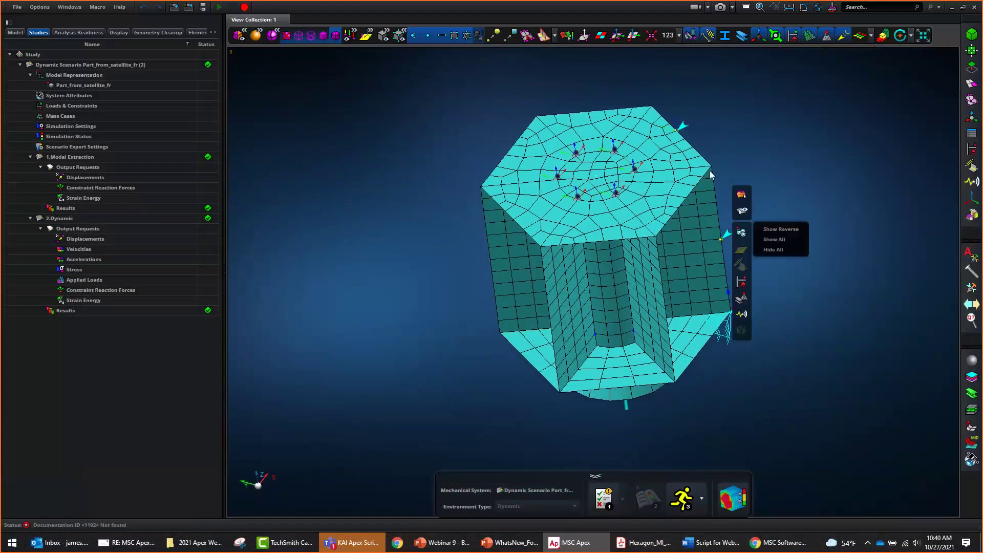
Search the help for "studies tab", check the image results, and close the search window
{"action": "left_click", "coordinate": [864, 8]}
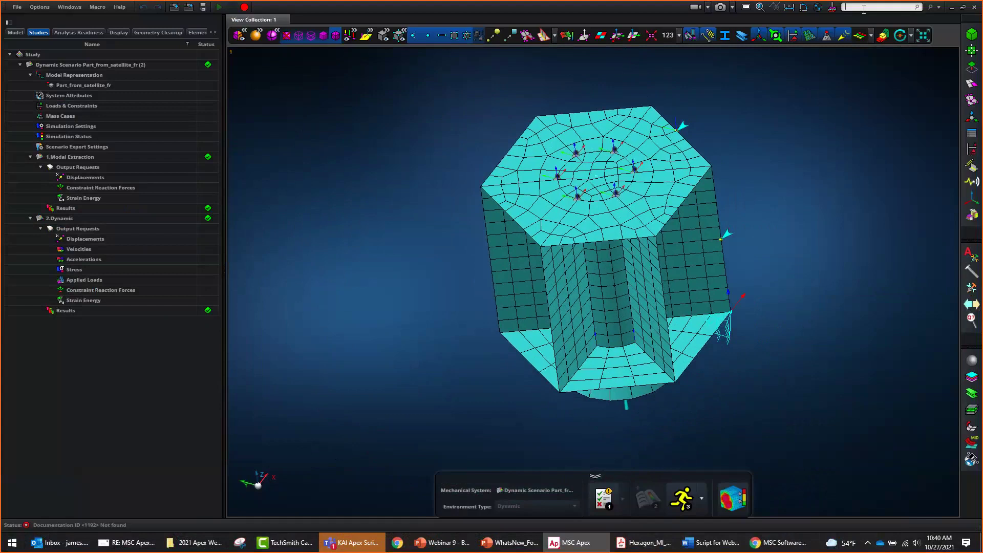
{"action": "type", "text": "studies tab"}
{"action": "key", "text": "Return"}
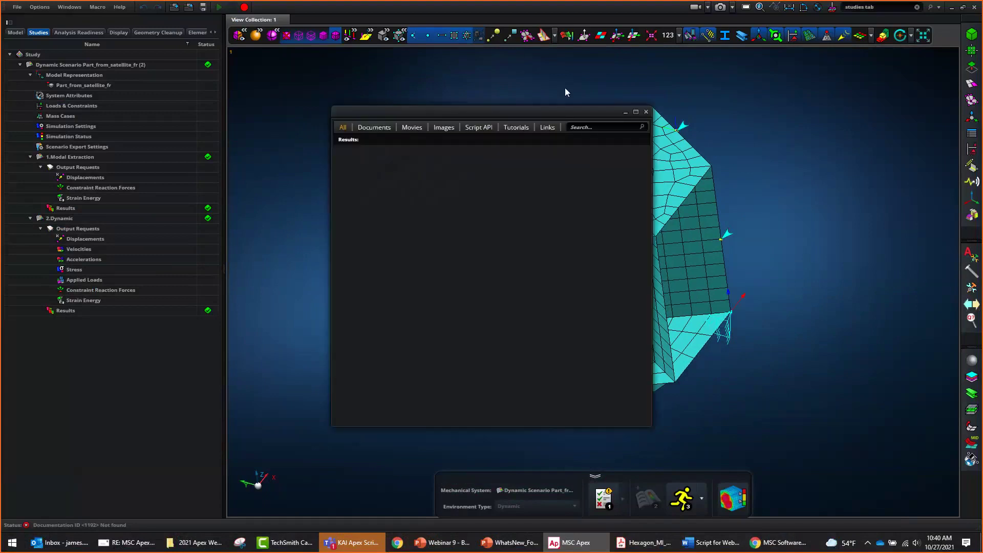
{"action": "left_click", "coordinate": [443, 128]}
{"action": "left_click", "coordinate": [646, 112]}
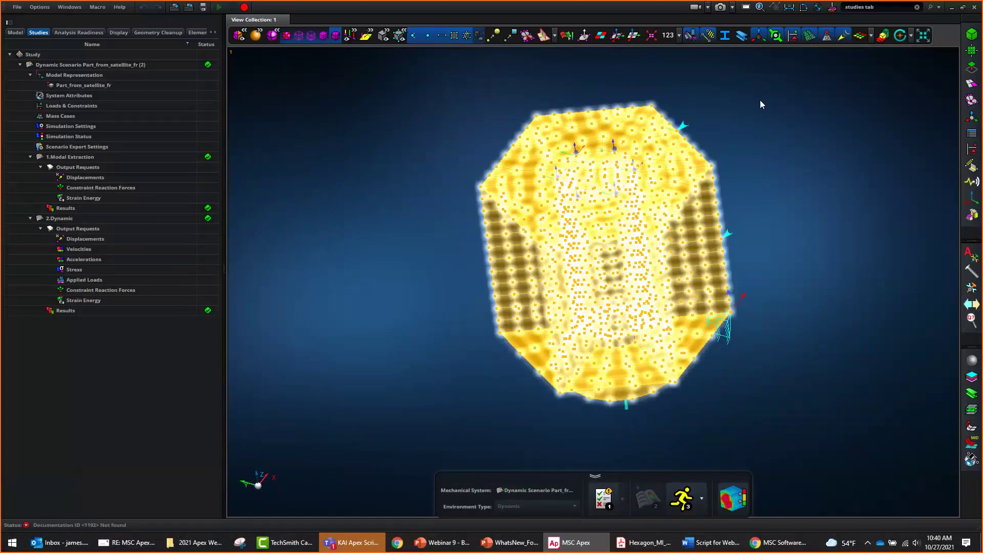
{"action": "middle_click_drag", "start_coordinate": [718, 149], "coordinate": [722, 189]}
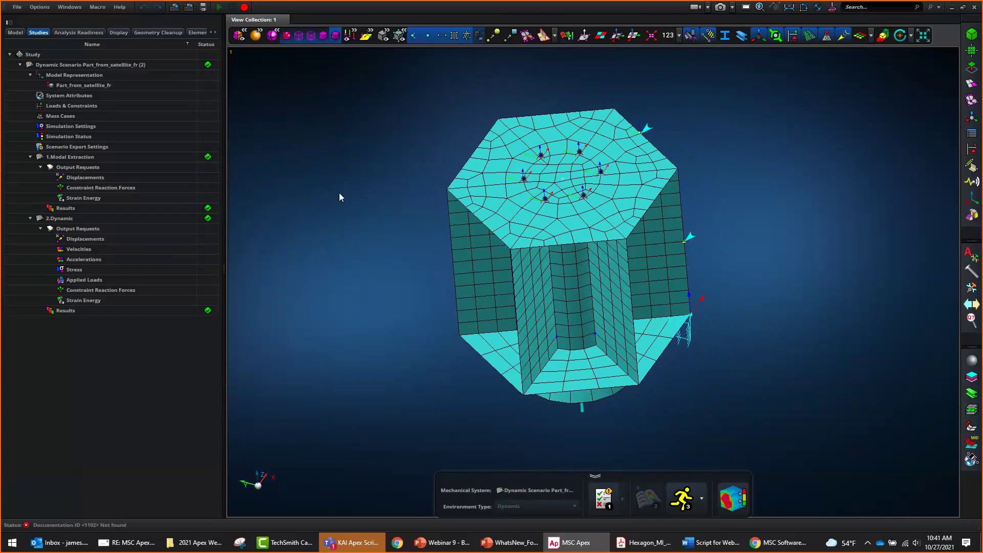
Open the Getting Started help
{"action": "left_click", "coordinate": [120, 8]}
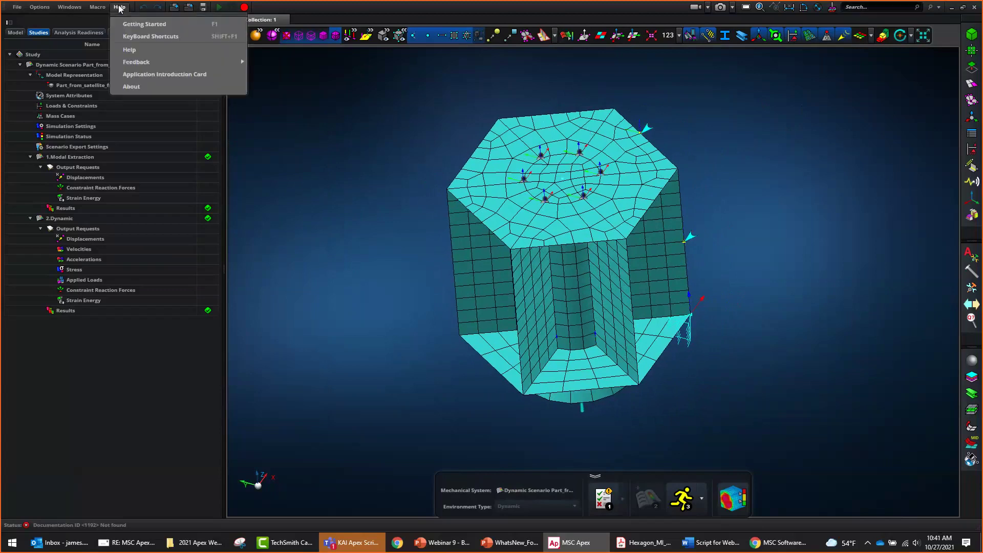
{"action": "left_click", "coordinate": [149, 26]}
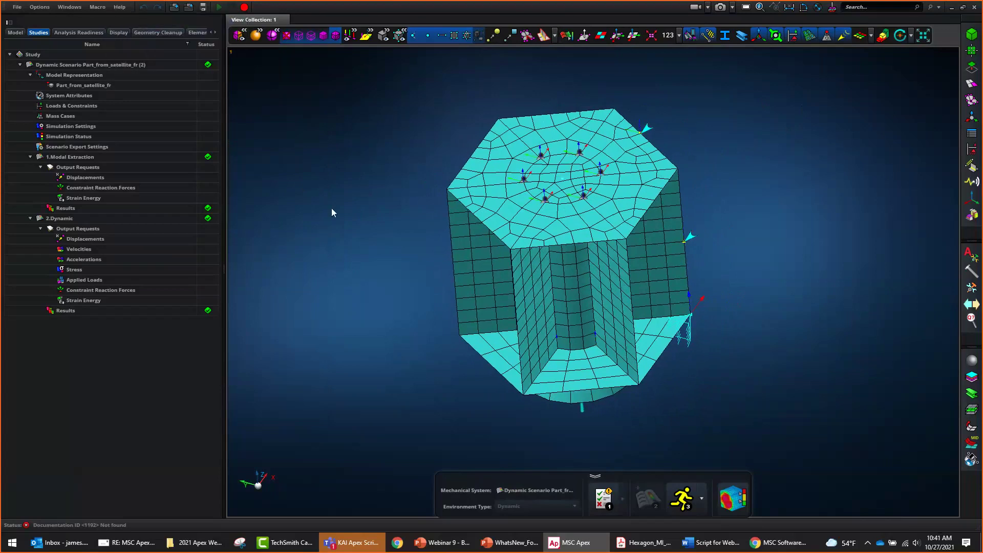
{"action": "middle_click_drag", "start_coordinate": [425, 172], "coordinate": [428, 171]}
{"action": "middle_click_drag", "start_coordinate": [425, 224], "coordinate": [406, 220]}
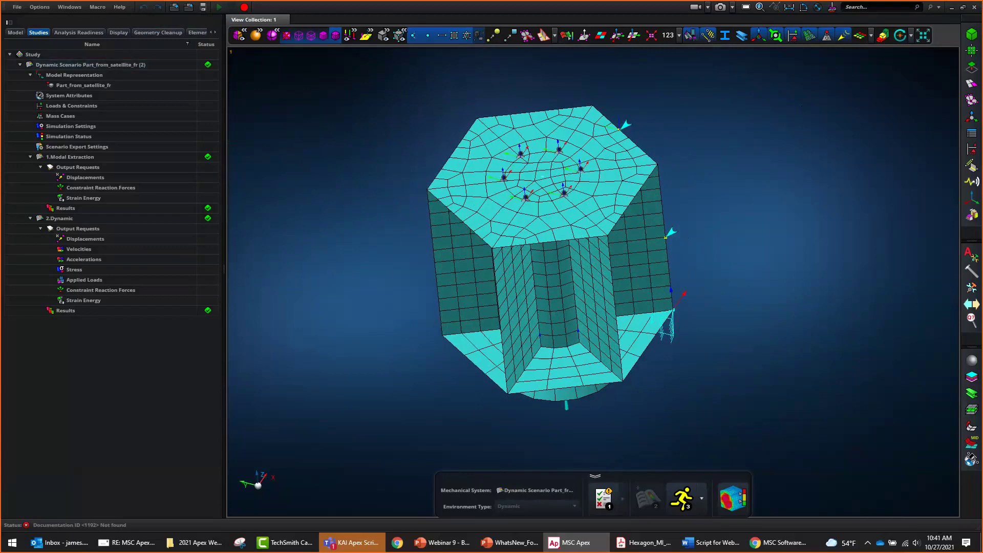
{"action": "middle_click_drag", "start_coordinate": [736, 193], "coordinate": [736, 161]}
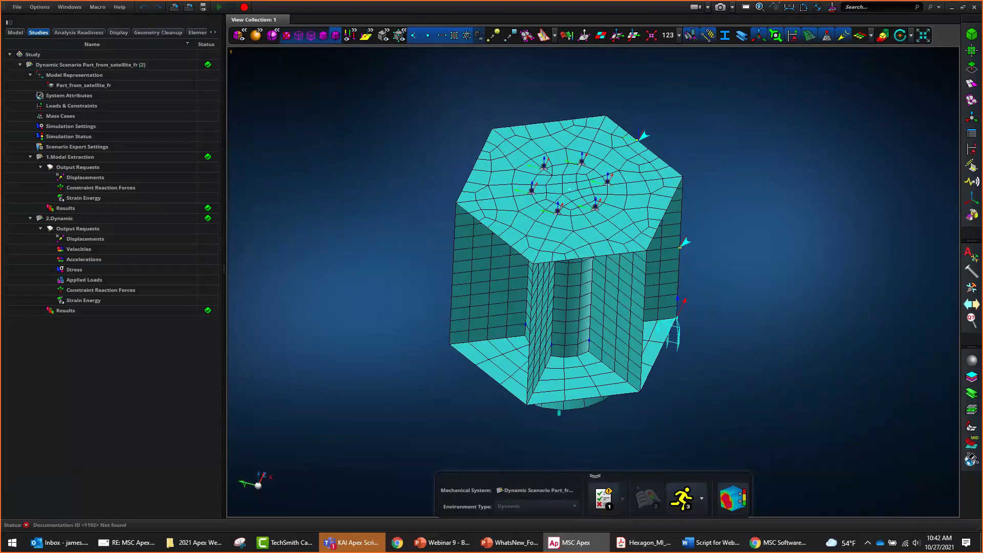
{"action": "left_click", "coordinate": [120, 7]}
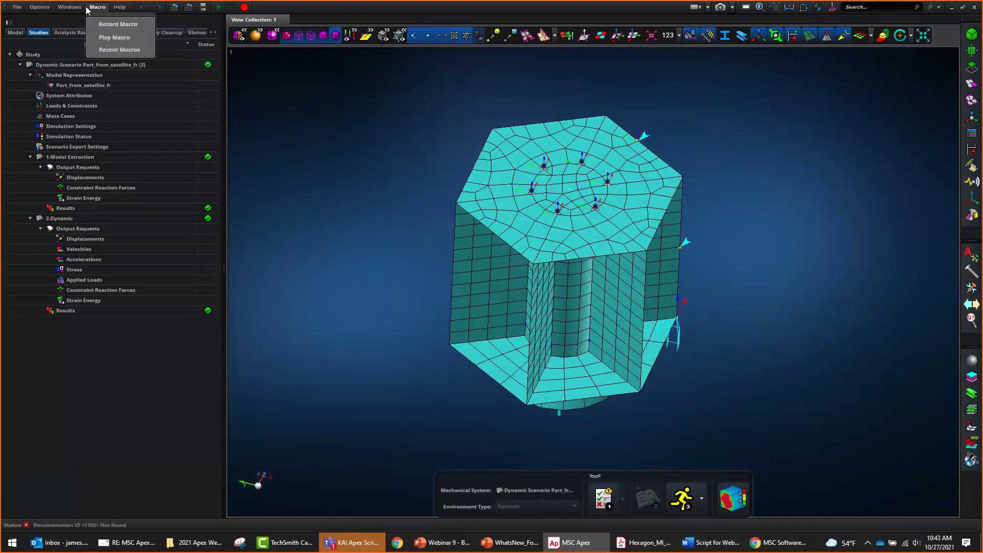
{"action": "mouse_move", "coordinate": [69, 8]}
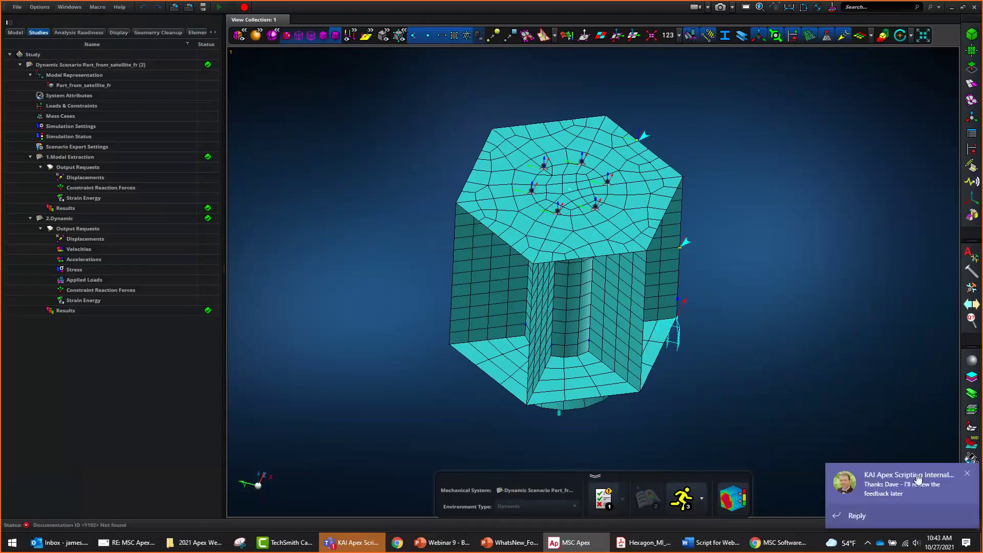
{"action": "left_click", "coordinate": [967, 474]}
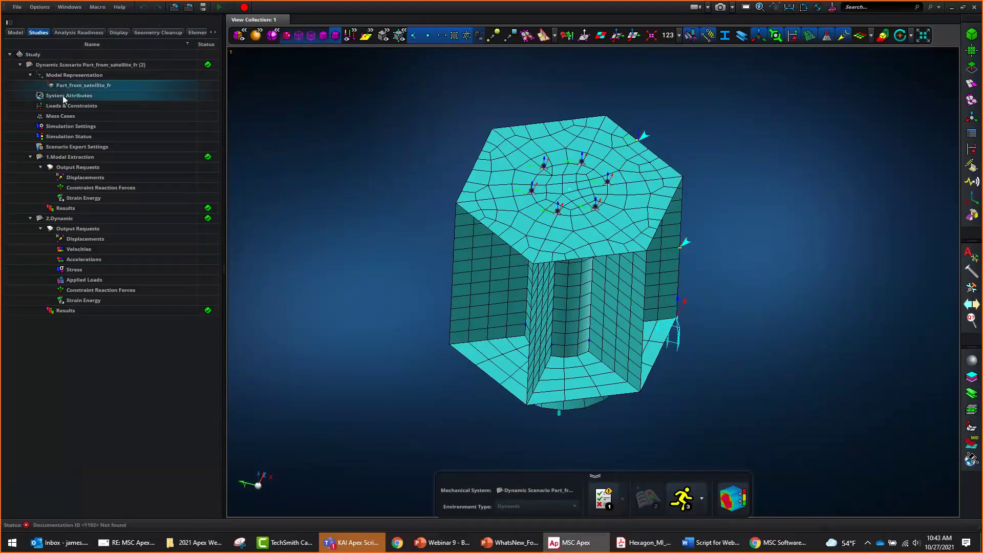
Review the dynamic scenario's export settings and the solver messages in its simulation status
{"action": "left_click", "coordinate": [62, 168]}
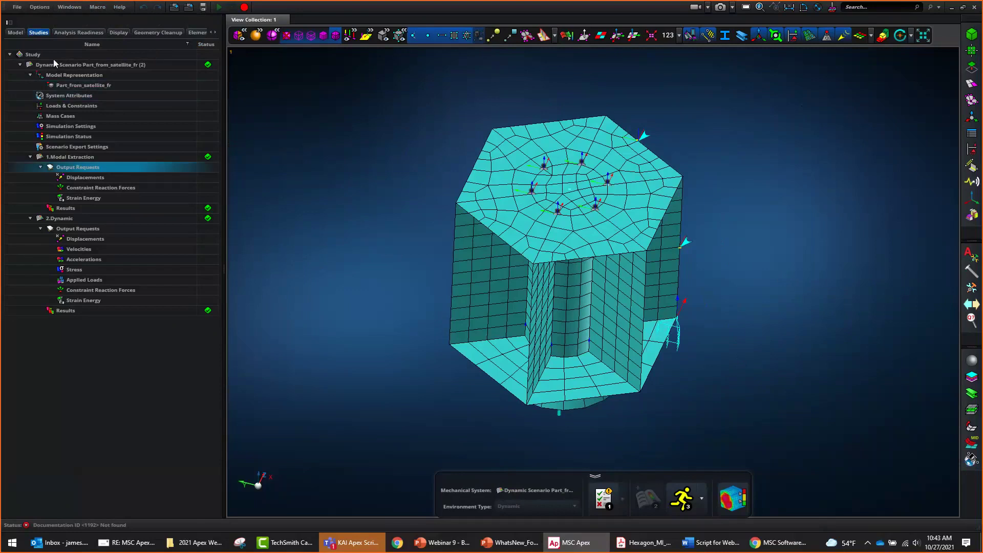
{"action": "double_click", "coordinate": [79, 148]}
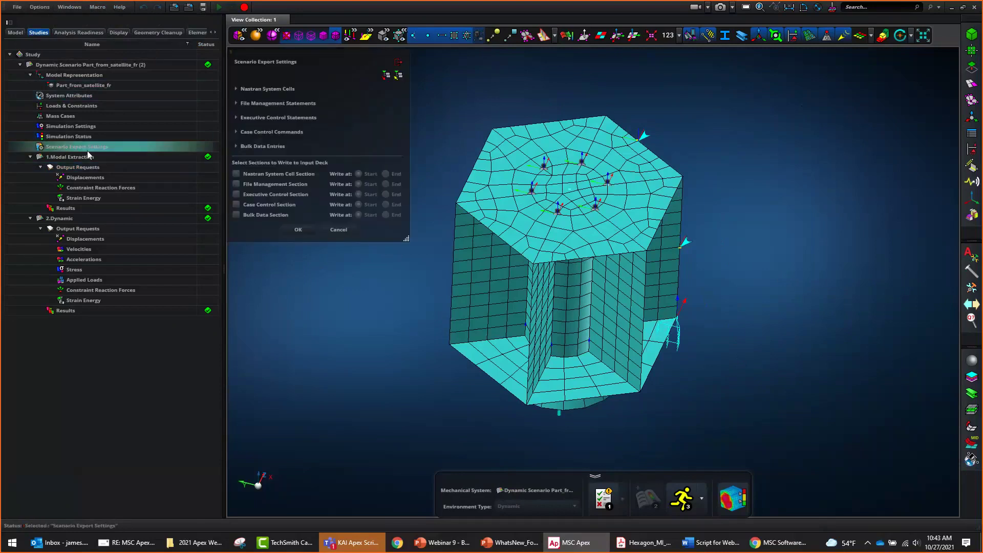
{"action": "double_click", "coordinate": [82, 134]}
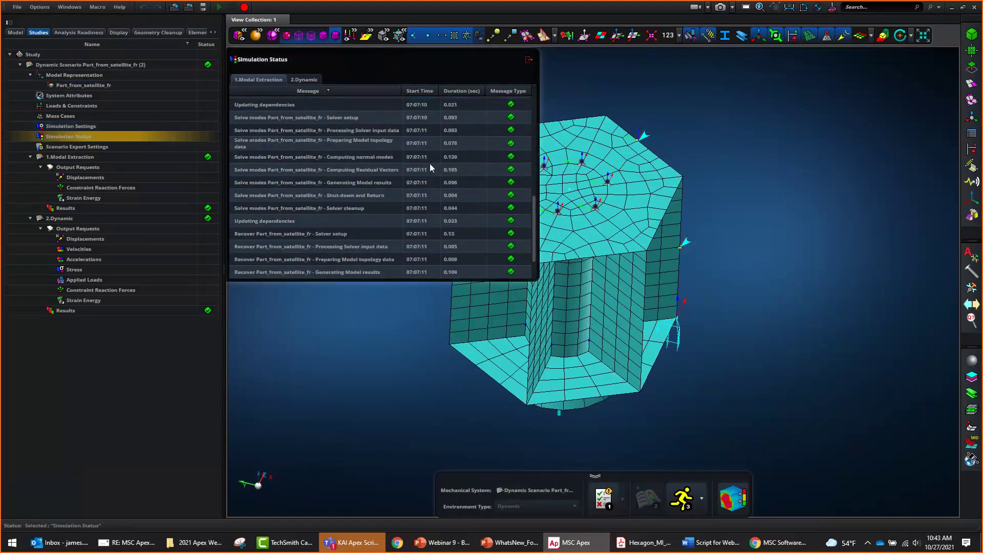
Review the dynamic scenario's simulation settings for modal extraction and part reduction, and close them
{"action": "left_click", "coordinate": [82, 125]}
{"action": "left_click", "coordinate": [359, 81]}
{"action": "left_click", "coordinate": [326, 79]}
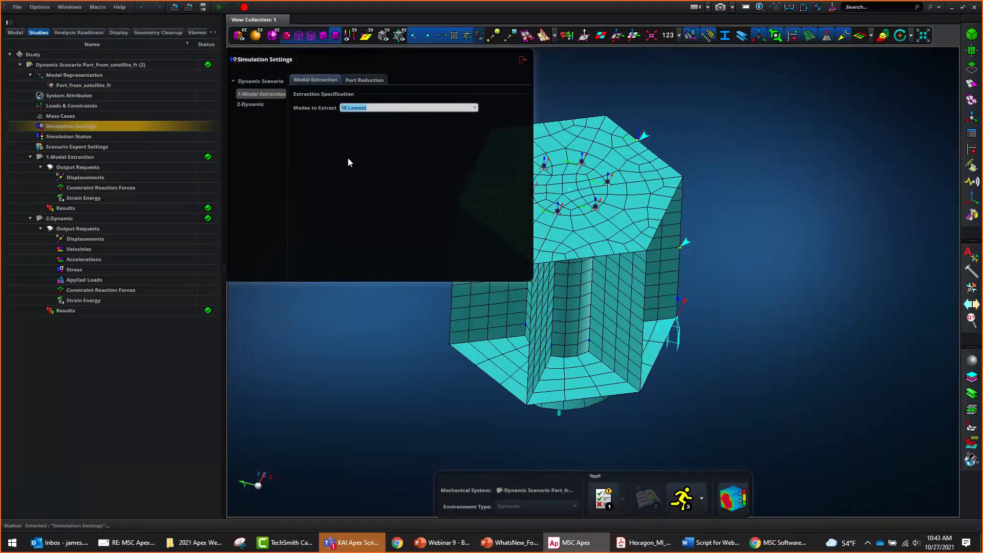
{"action": "left_click", "coordinate": [421, 111]}
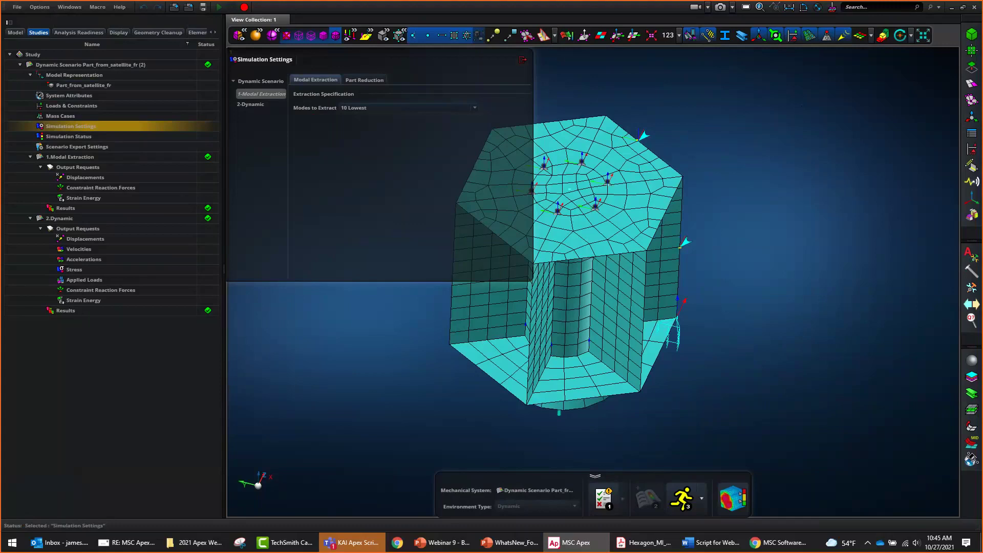
{"action": "left_click", "coordinate": [814, 90]}
{"action": "left_click", "coordinate": [523, 60]}
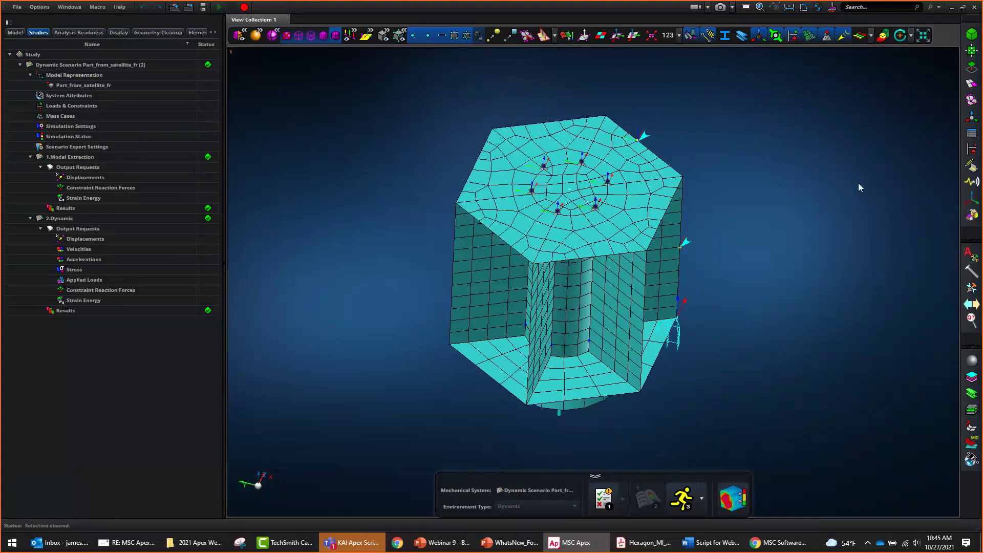
Browse the attribution utilities, fastener tools, geometry and FEM utilities, and query tools to see which functions they offer
{"action": "left_click", "coordinate": [971, 255]}
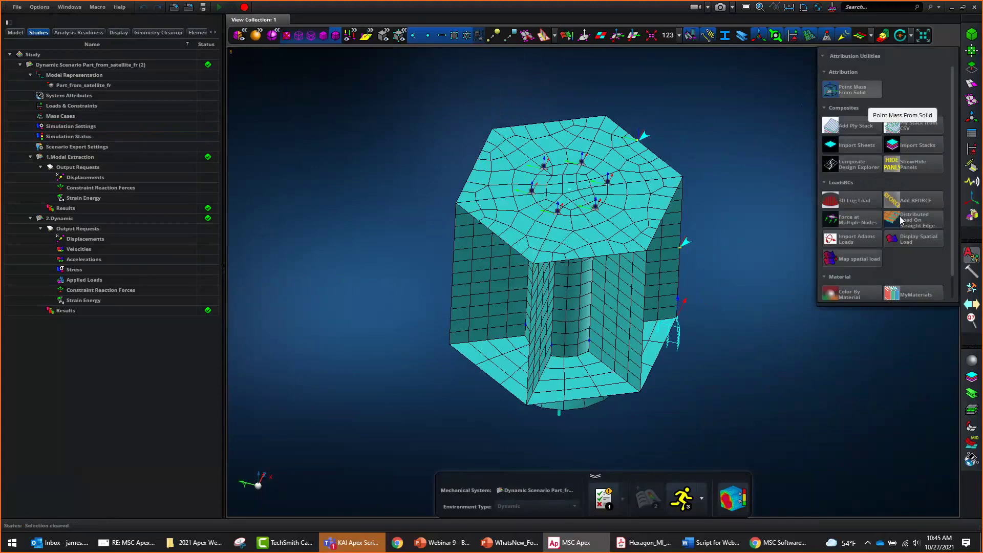
{"action": "scroll", "coordinate": [898, 216], "scroll_direction": "down", "scroll_amount": 1}
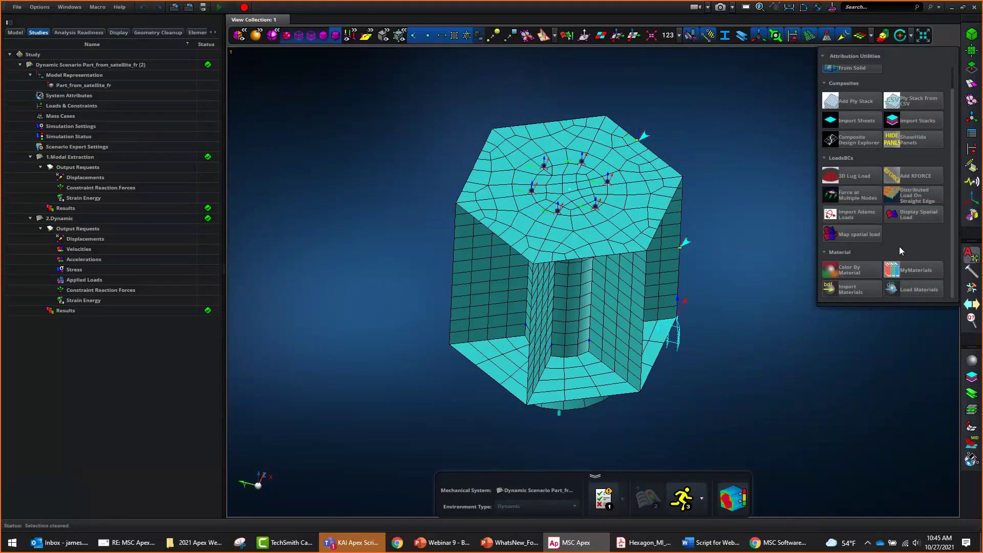
{"action": "scroll", "coordinate": [899, 247], "scroll_direction": "up", "scroll_amount": 1}
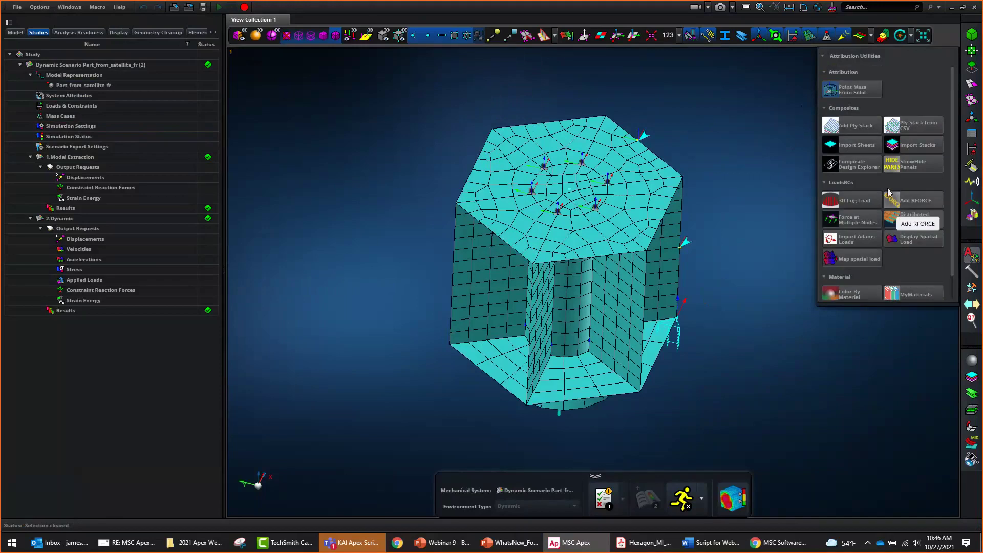
{"action": "left_click", "coordinate": [972, 272]}
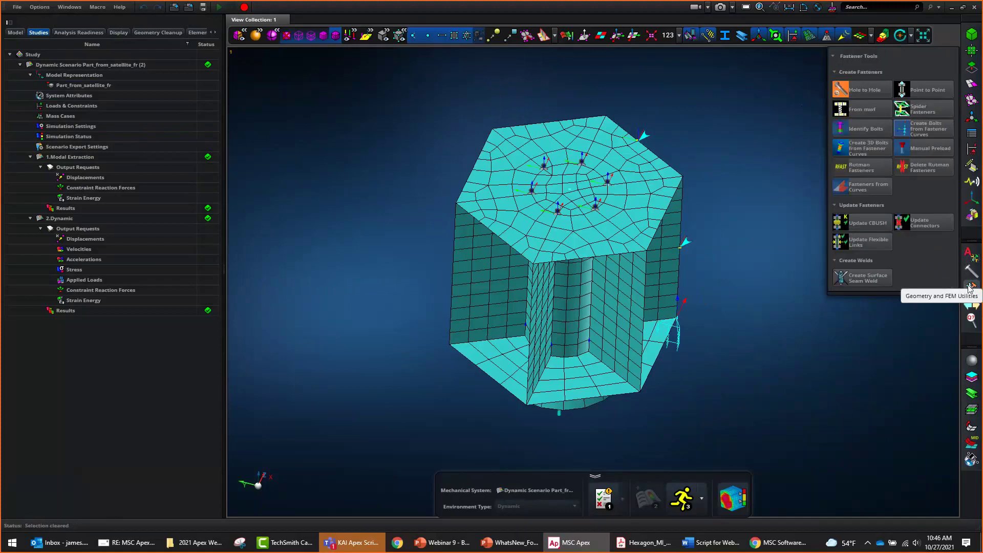
{"action": "left_click", "coordinate": [969, 288]}
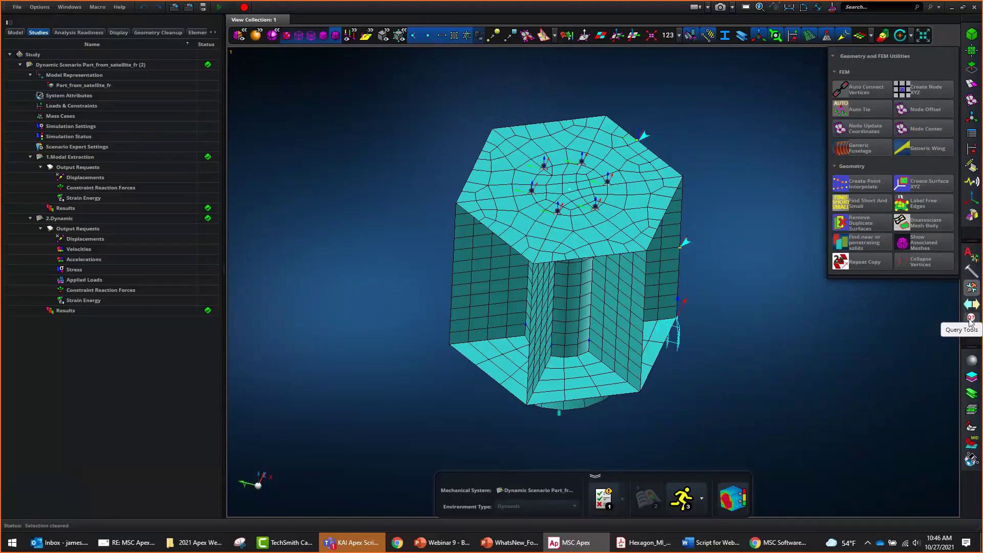
{"action": "left_click", "coordinate": [971, 320]}
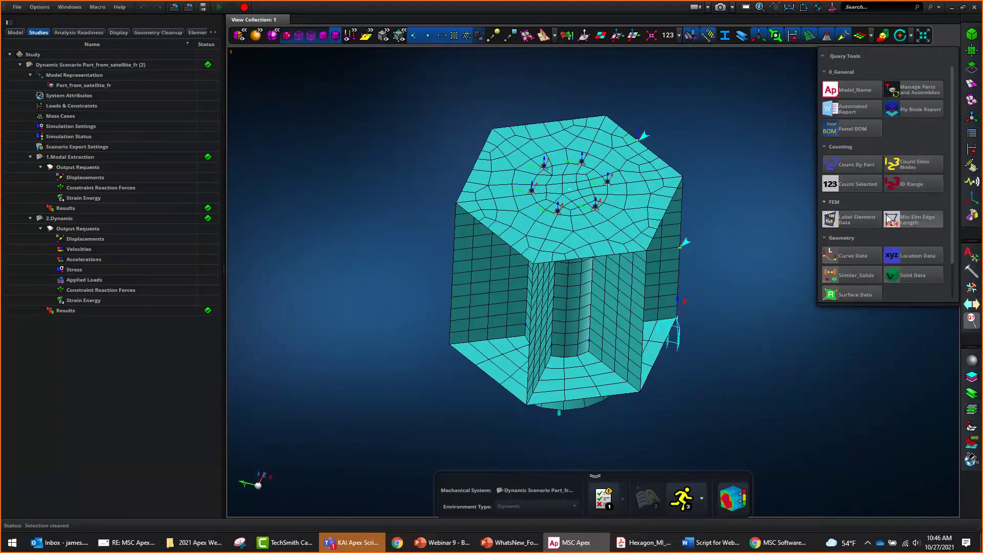
{"action": "scroll", "coordinate": [881, 237], "scroll_direction": "down", "scroll_amount": 1}
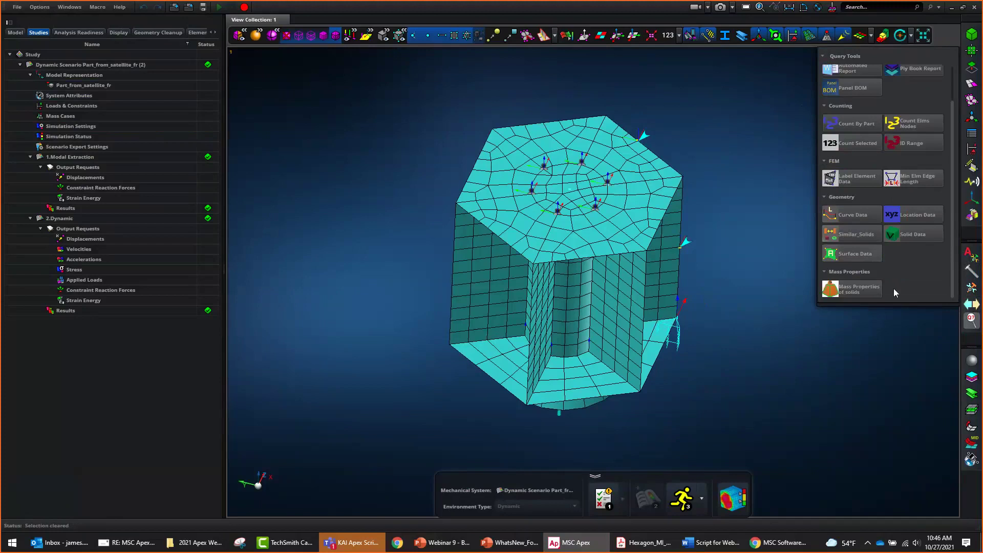